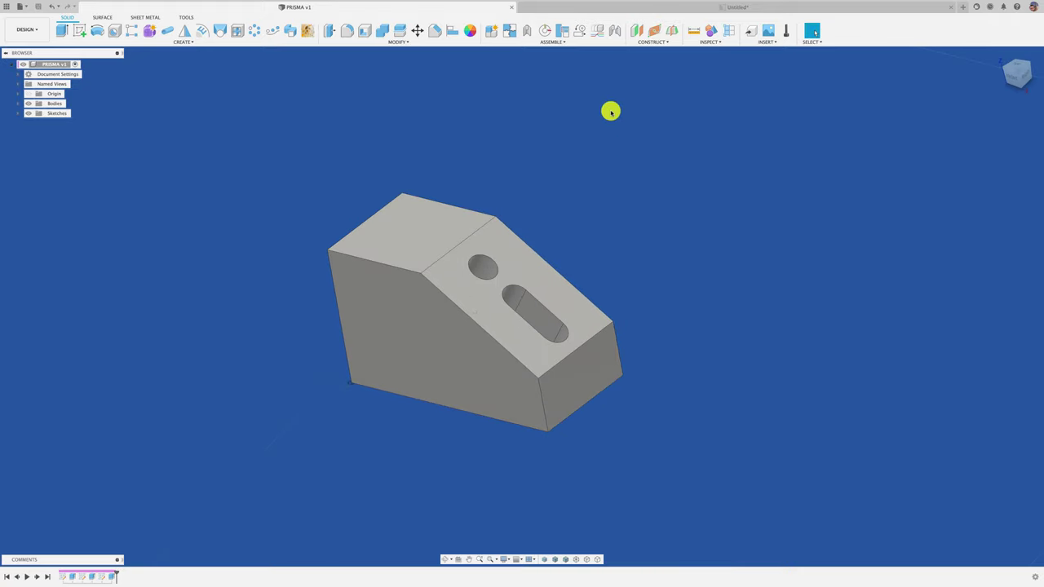
# Switch from the 3D design to the PRISMA drawing, which shows dimensions 82, 50, 30 and 40
pyautogui.click(601, 8)
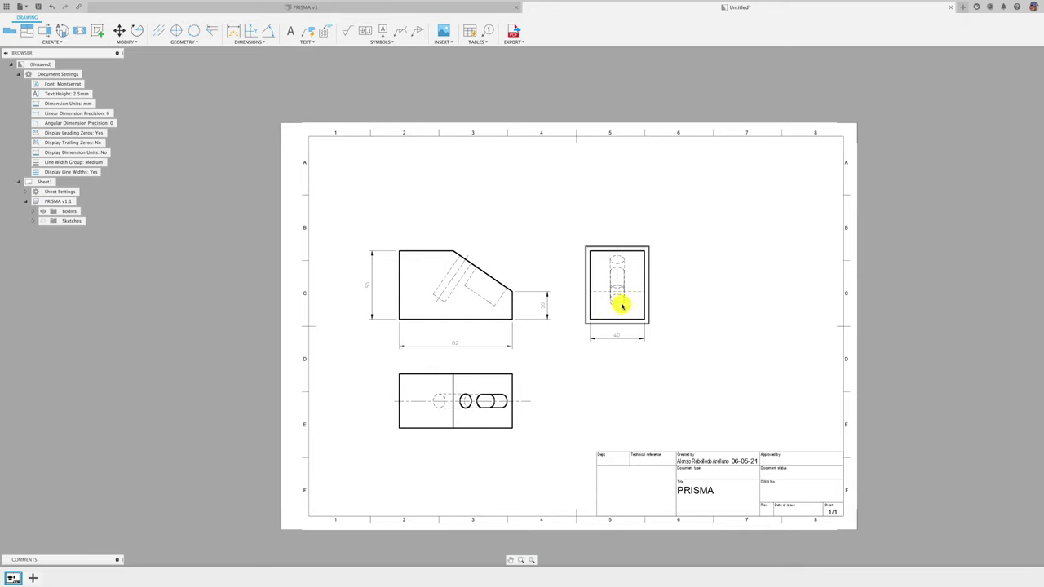
pyautogui.scroll(1, 548, 350)
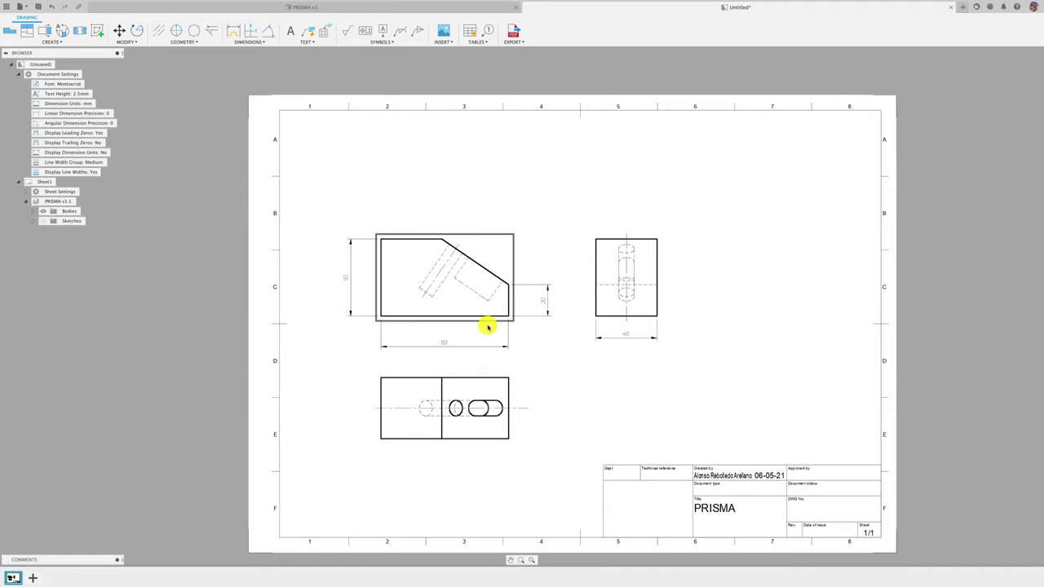
pyautogui.scroll(3, 457, 410)
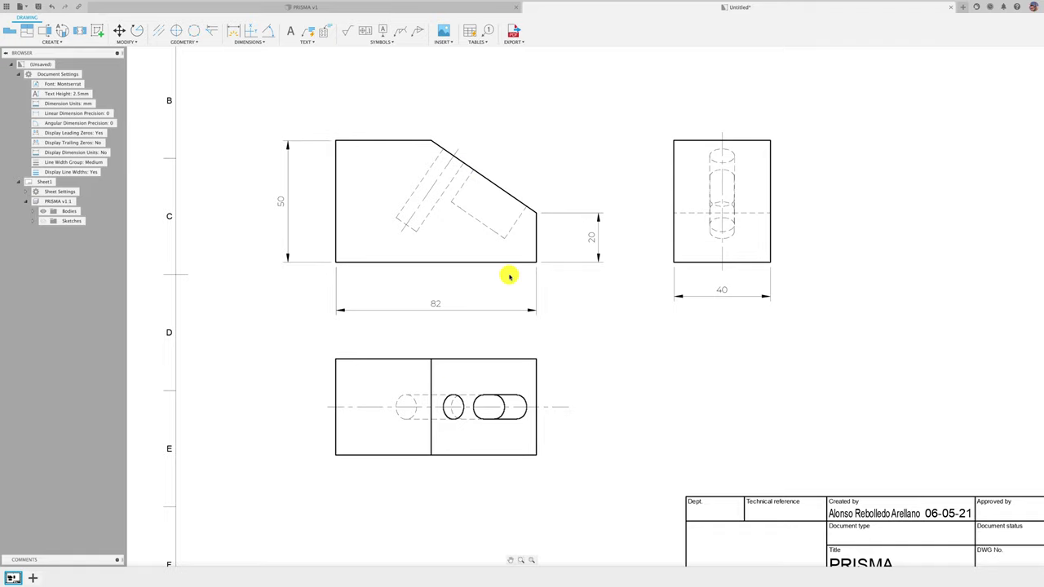
pyautogui.scroll(-3, 592, 298)
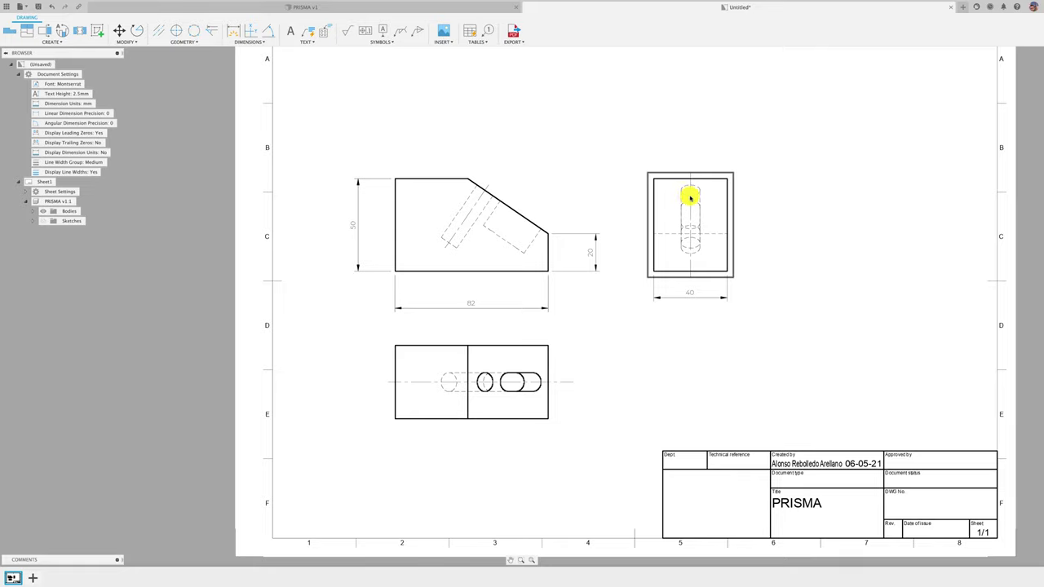
pyautogui.scroll(3, 691, 204)
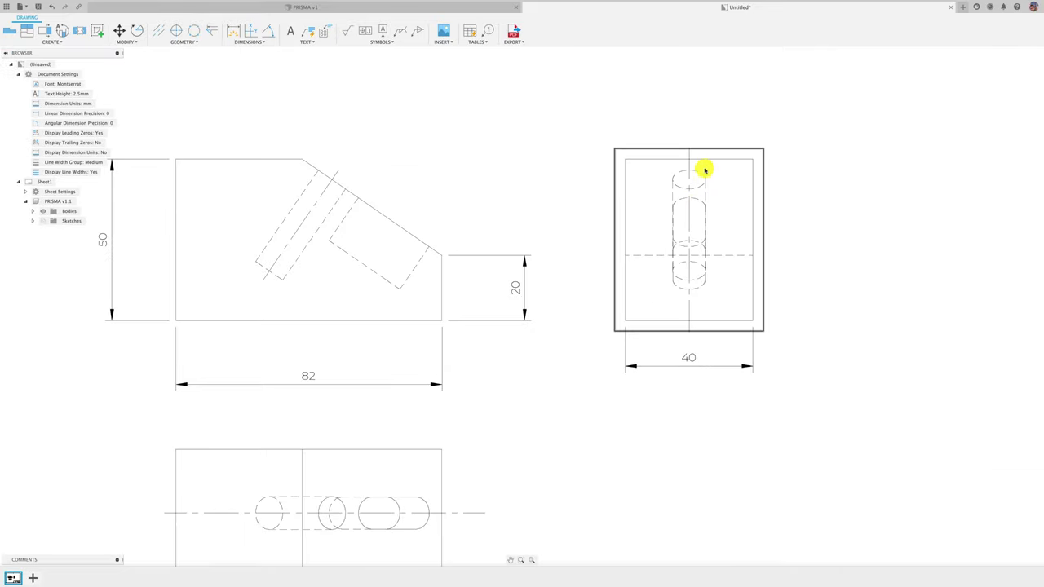
pyautogui.click(706, 295)
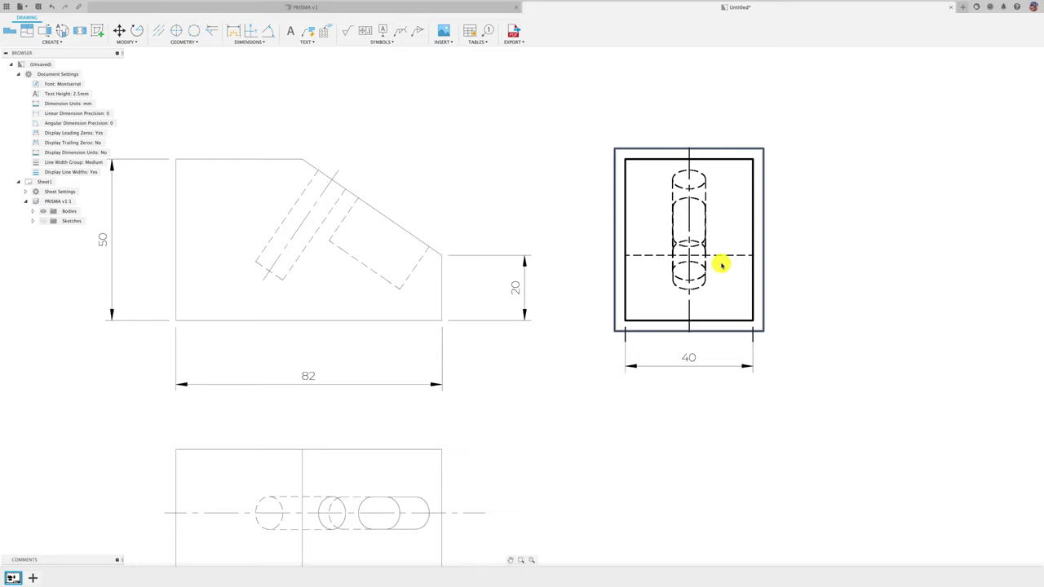
pyautogui.scroll(-3, 721, 265)
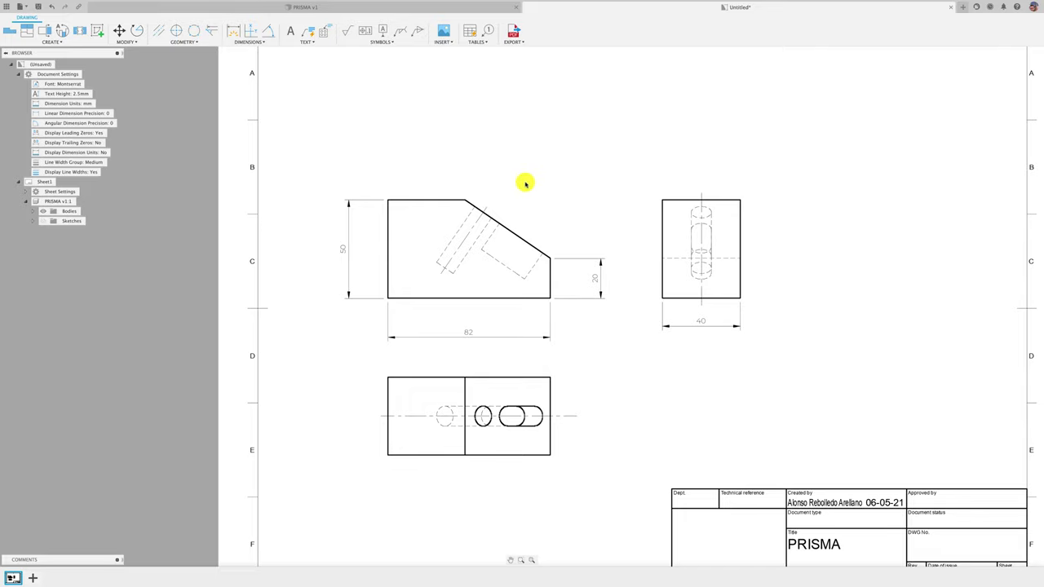
pyautogui.scroll(3, 503, 167)
pyautogui.scroll(3, 502, 166)
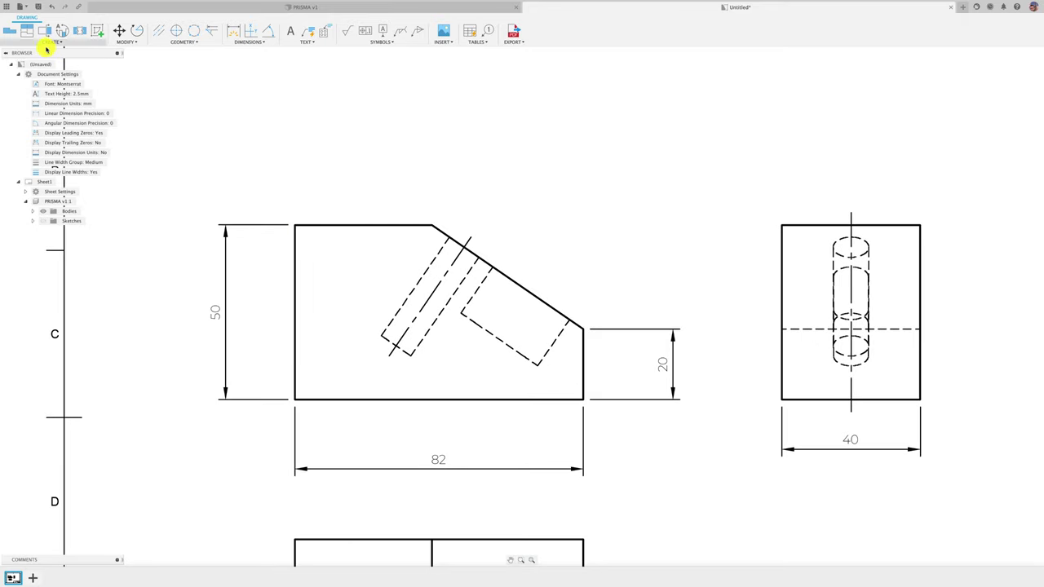
# Start section view A at 1:1 scale with the front view as its parent
pyautogui.click(43, 31)
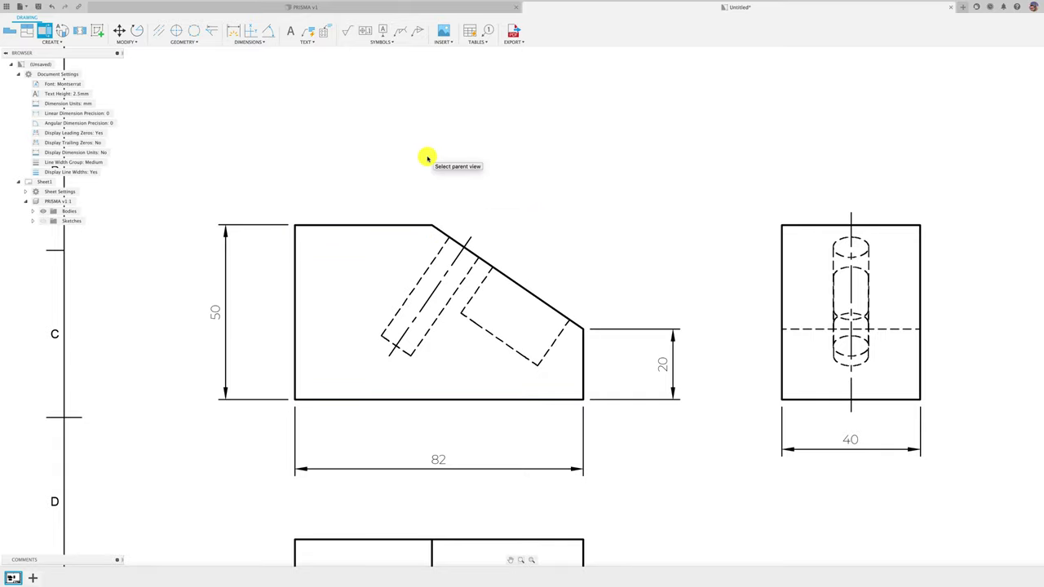
pyautogui.scroll(-2, 419, 154)
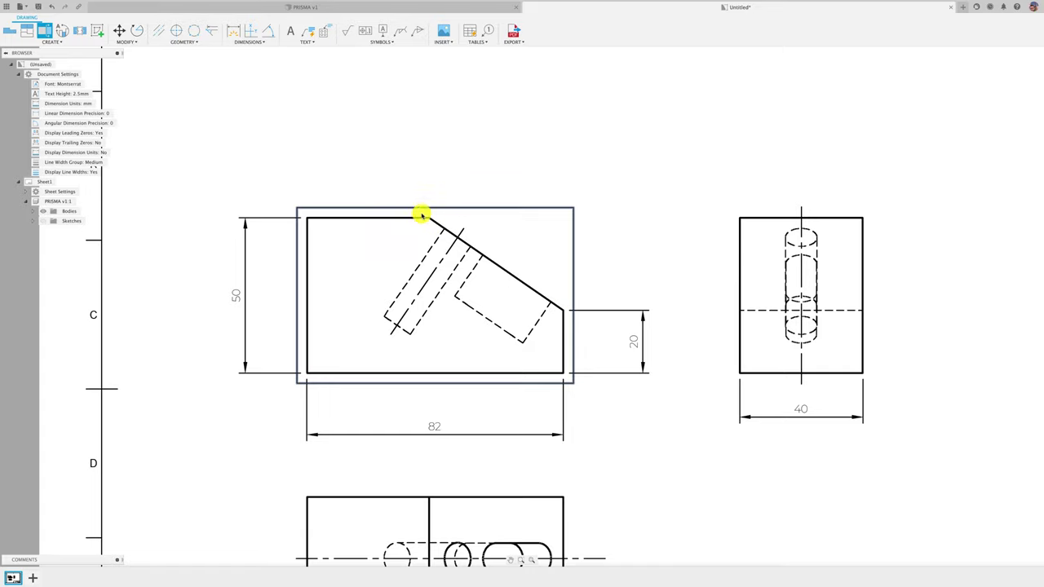
pyautogui.scroll(-2, 501, 248)
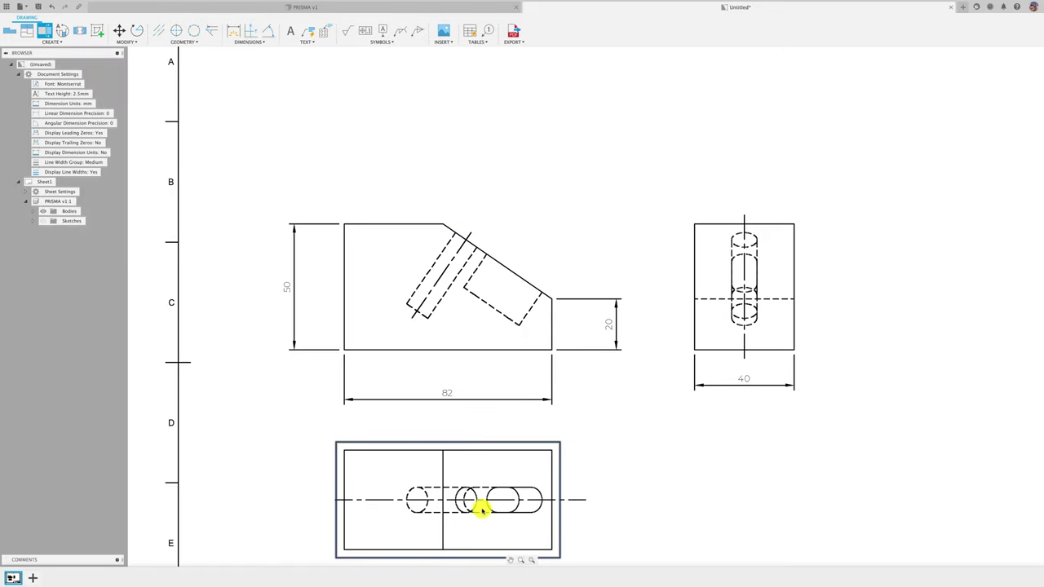
pyautogui.scroll(5, 555, 206)
pyautogui.scroll(-1, 555, 206)
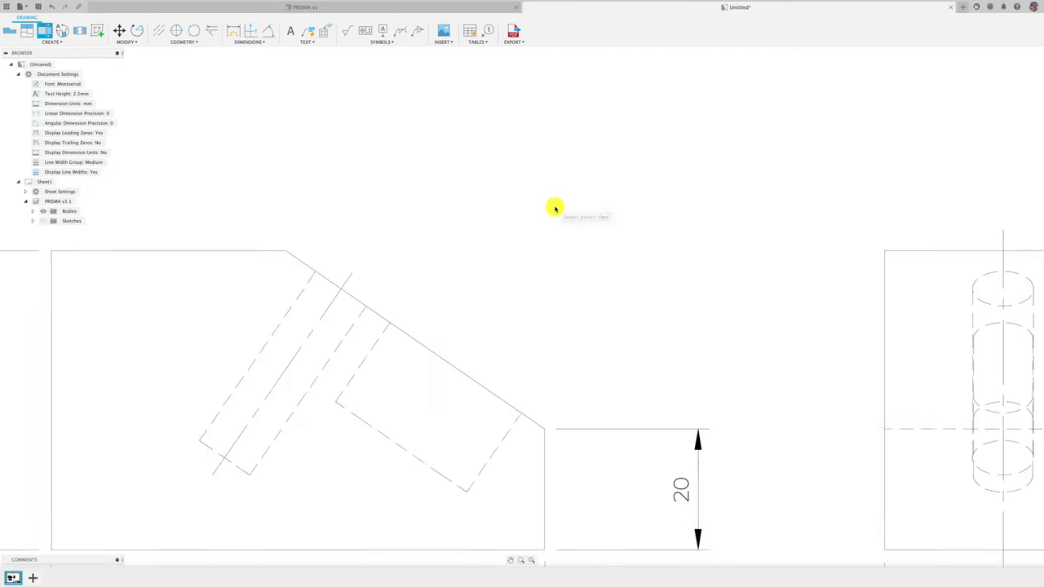
pyautogui.scroll(-1, 554, 207)
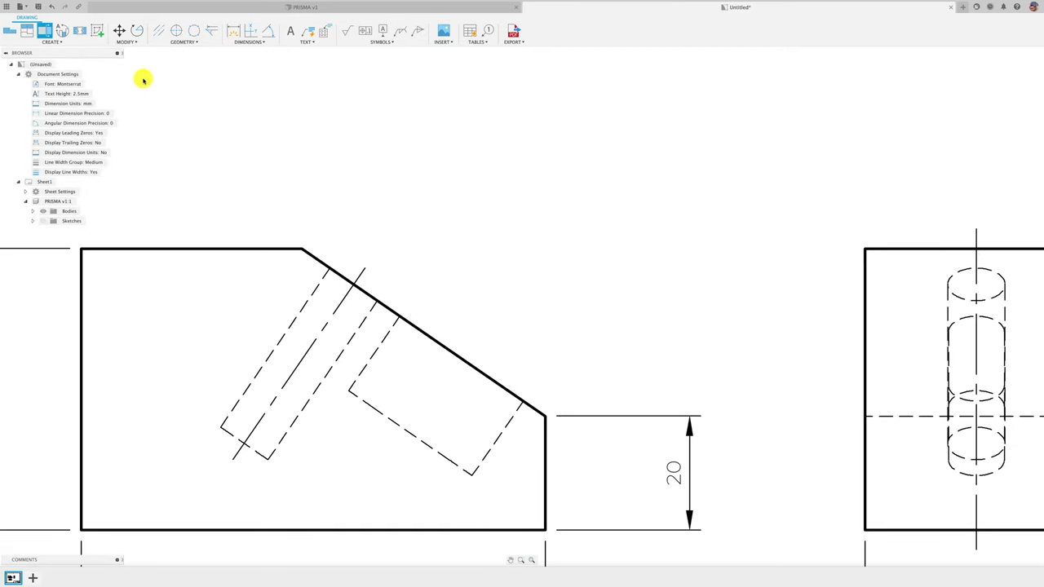
pyautogui.click(316, 238)
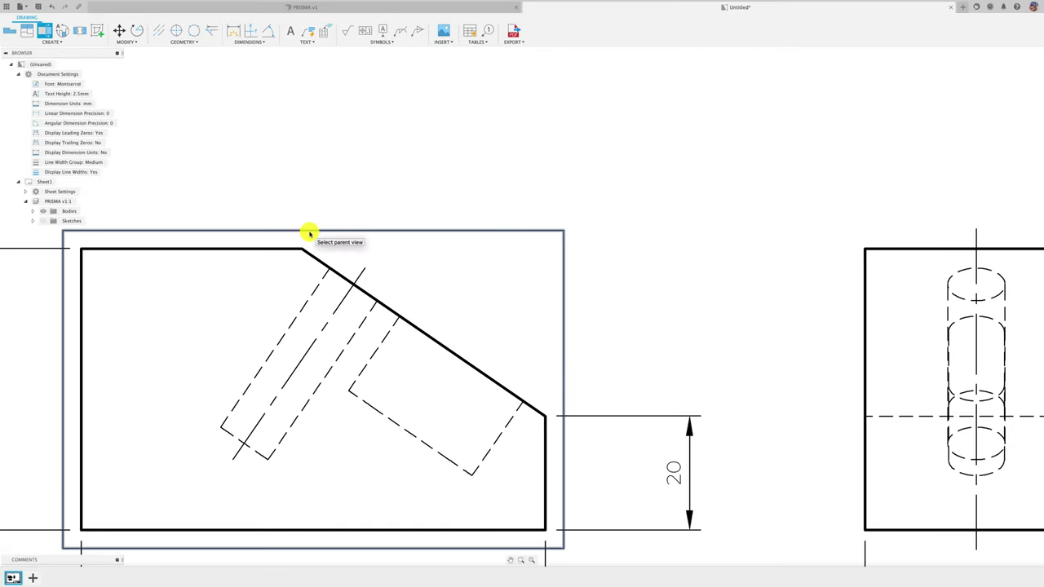
pyautogui.click(46, 30)
pyautogui.click(319, 234)
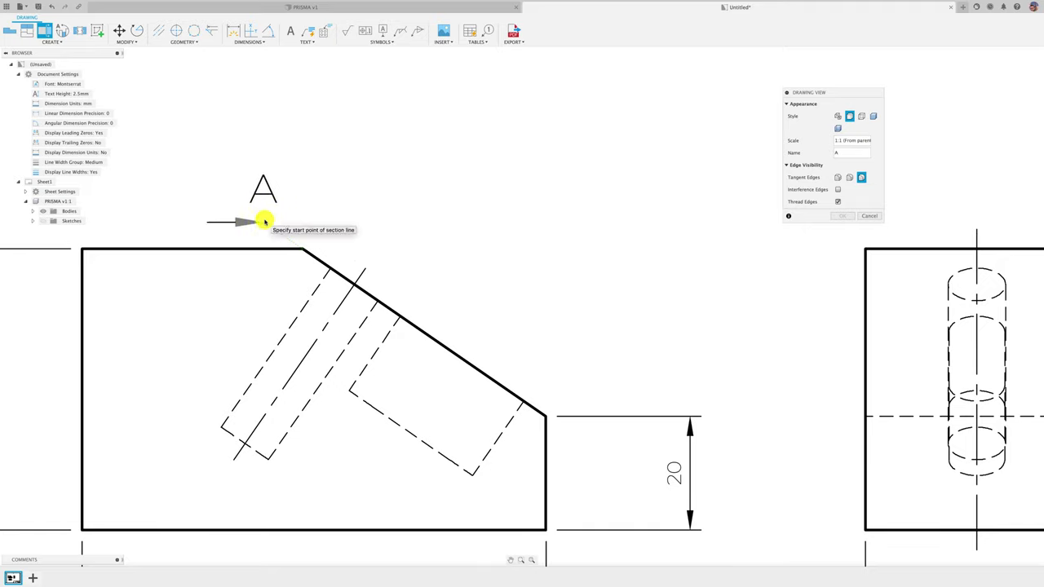
# Draw the A–A cutting line from above the sloped face to the lower corner
pyautogui.click(264, 222)
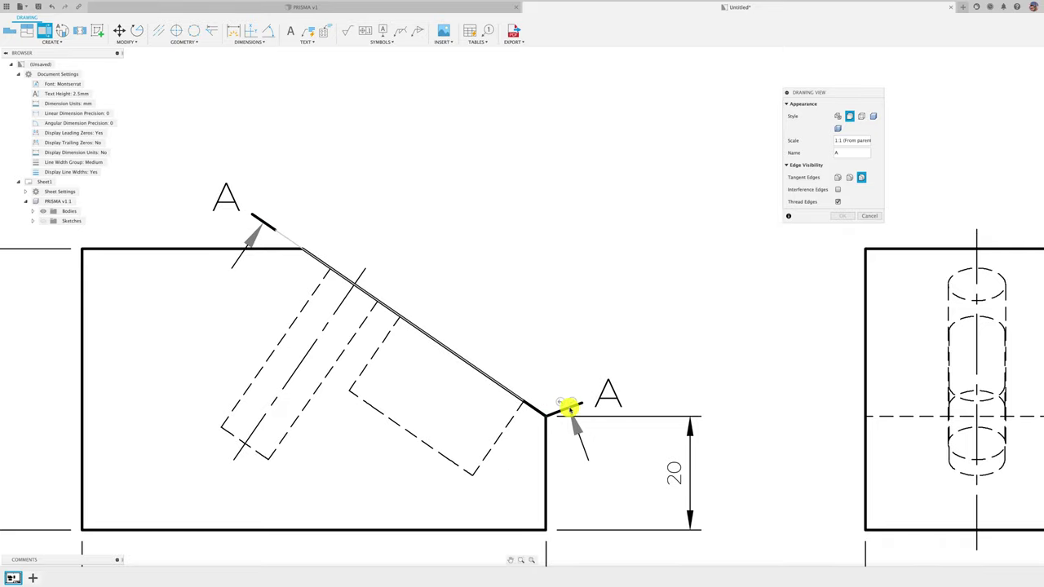
pyautogui.press('Return')
pyautogui.scroll(-3, 548, 388)
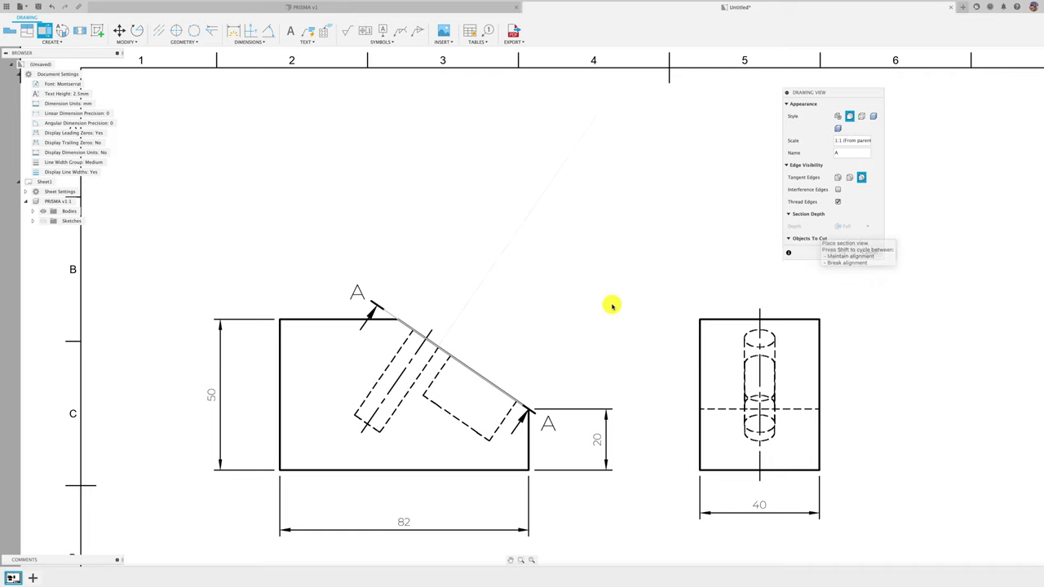
# Place the A–A section view on the sheet using Slice section depth
pyautogui.scroll(-1, 389, 394)
pyautogui.click(366, 415)
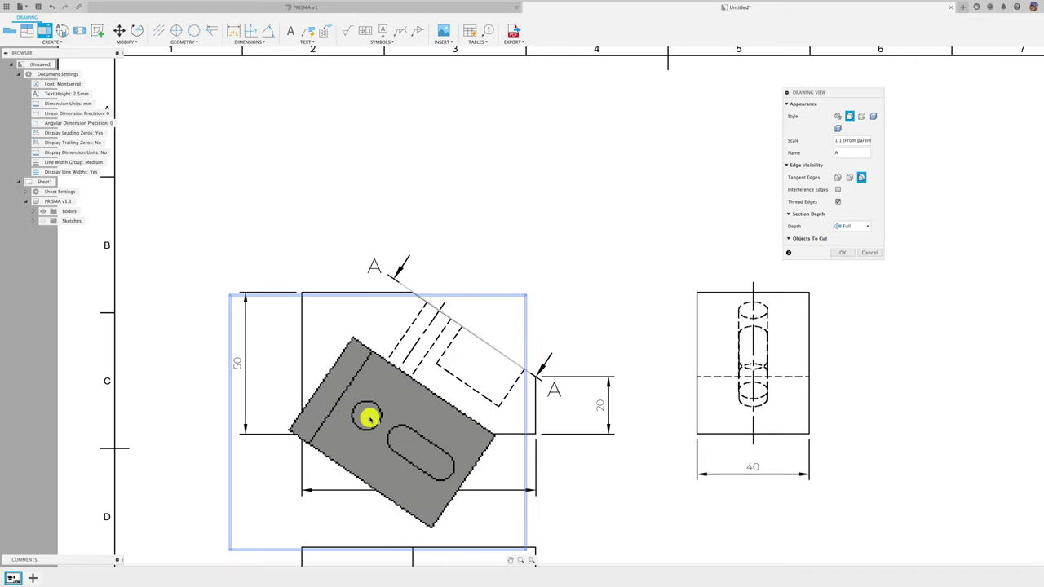
pyautogui.click(843, 228)
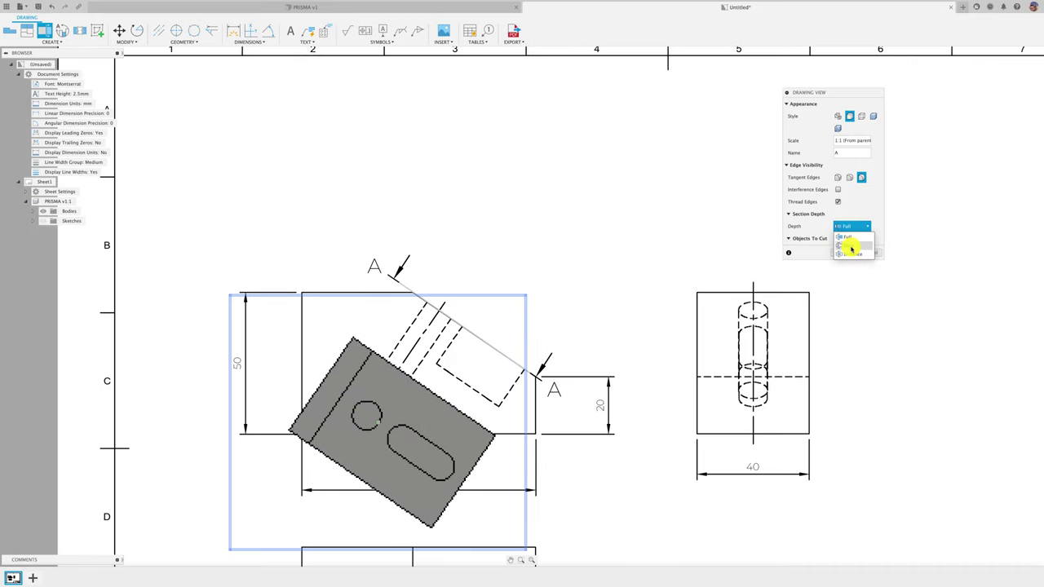
pyautogui.click(850, 251)
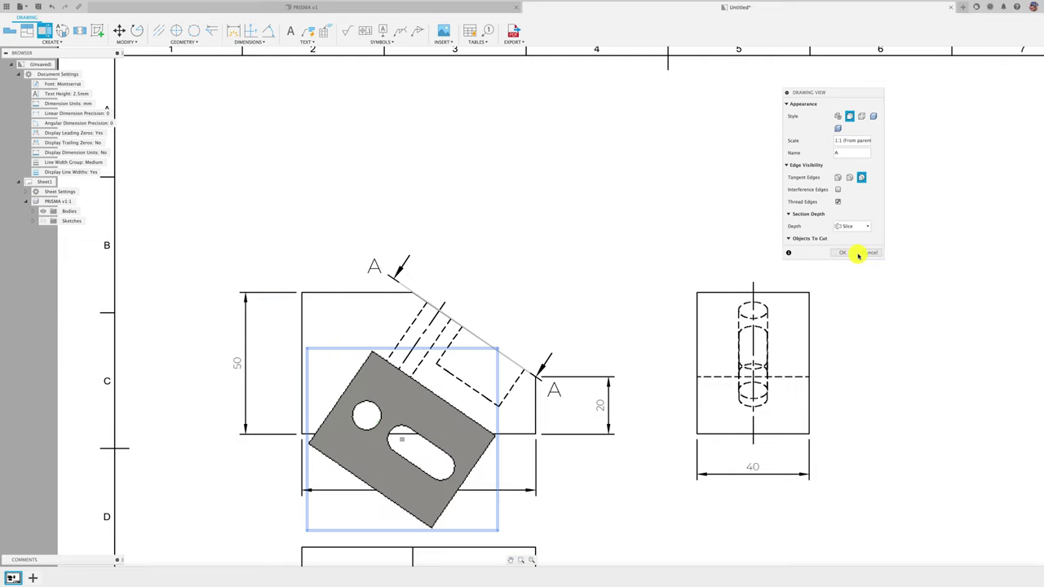
pyautogui.click(848, 253)
pyautogui.scroll(5, 534, 375)
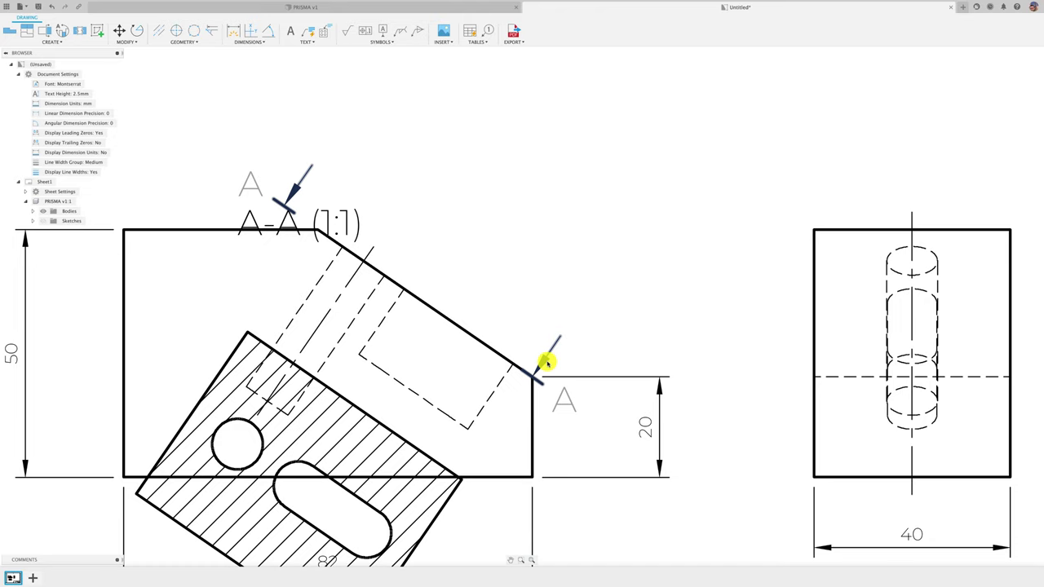
pyautogui.scroll(-2, 544, 363)
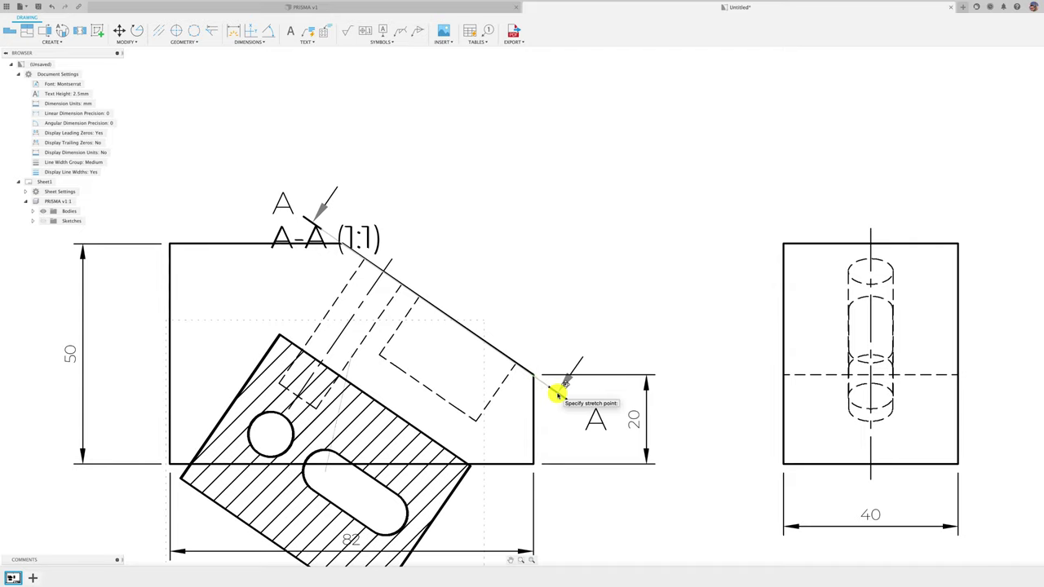
# Stretch the A–A section line's end point and refix it in its new position
pyautogui.click(560, 393)
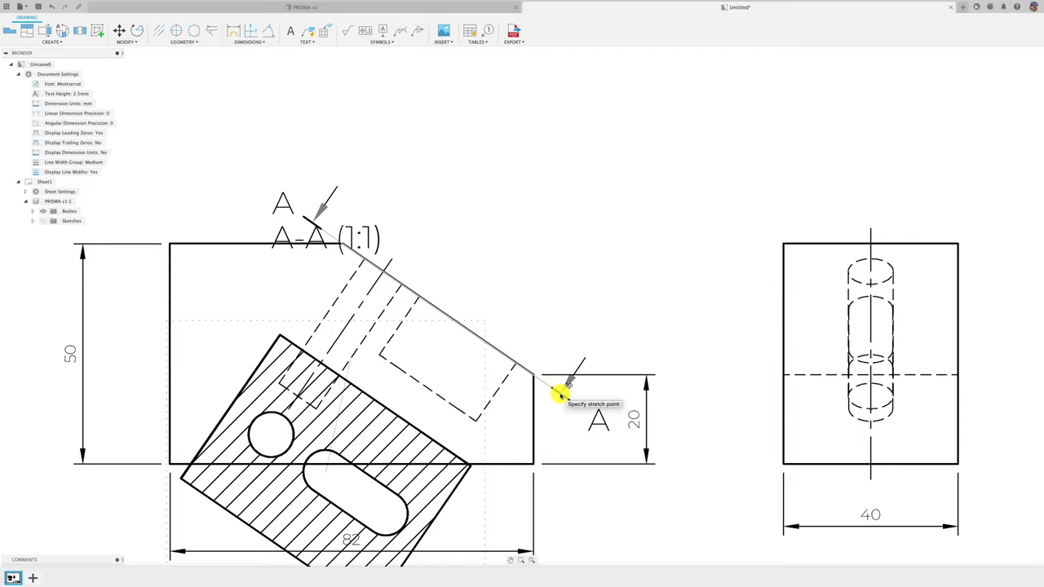
pyautogui.click(562, 397)
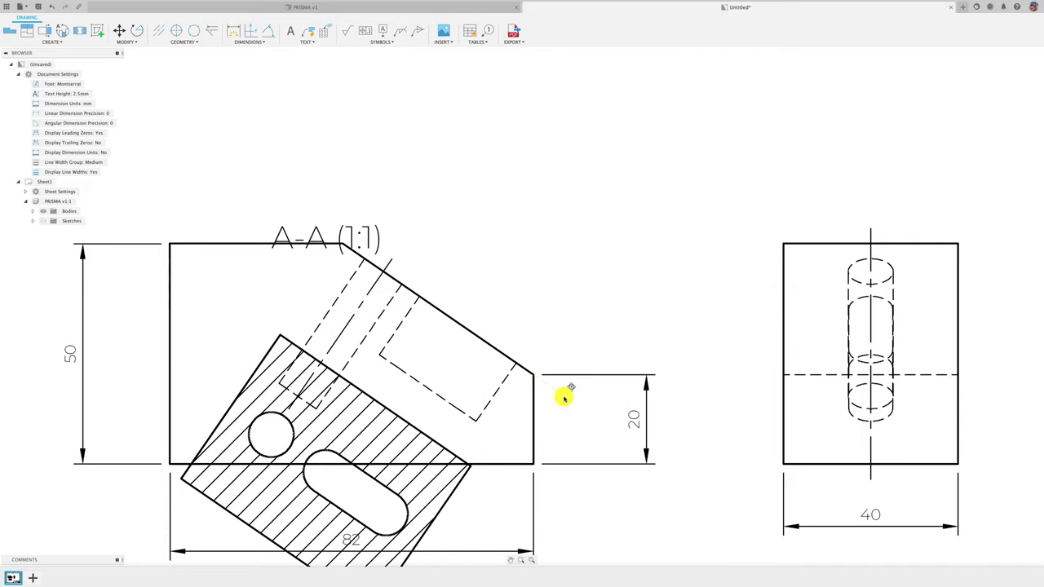
pyautogui.click(567, 399)
pyautogui.click(563, 396)
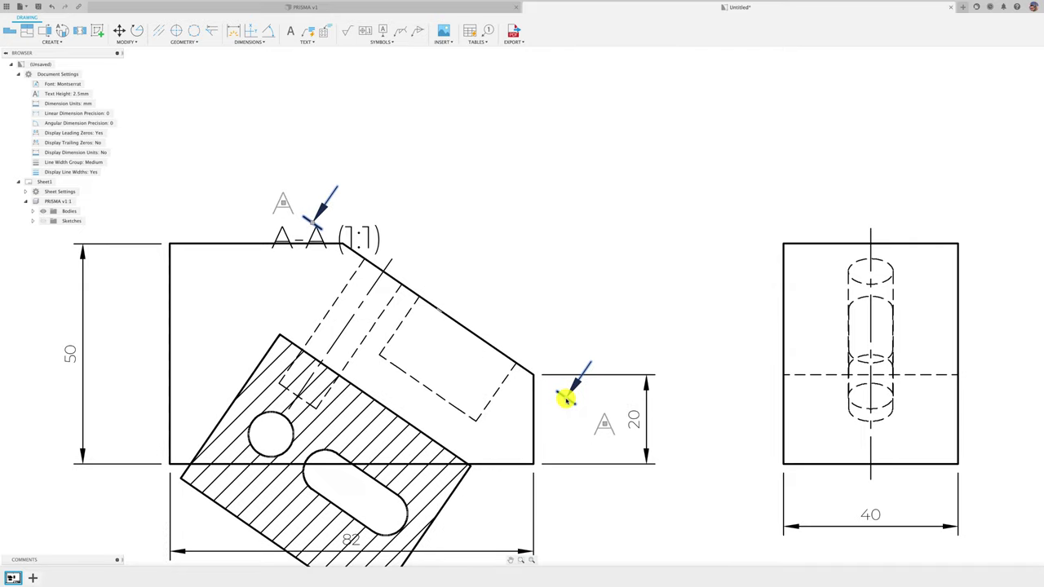
pyautogui.scroll(-1, 533, 348)
pyautogui.scroll(-1, 503, 267)
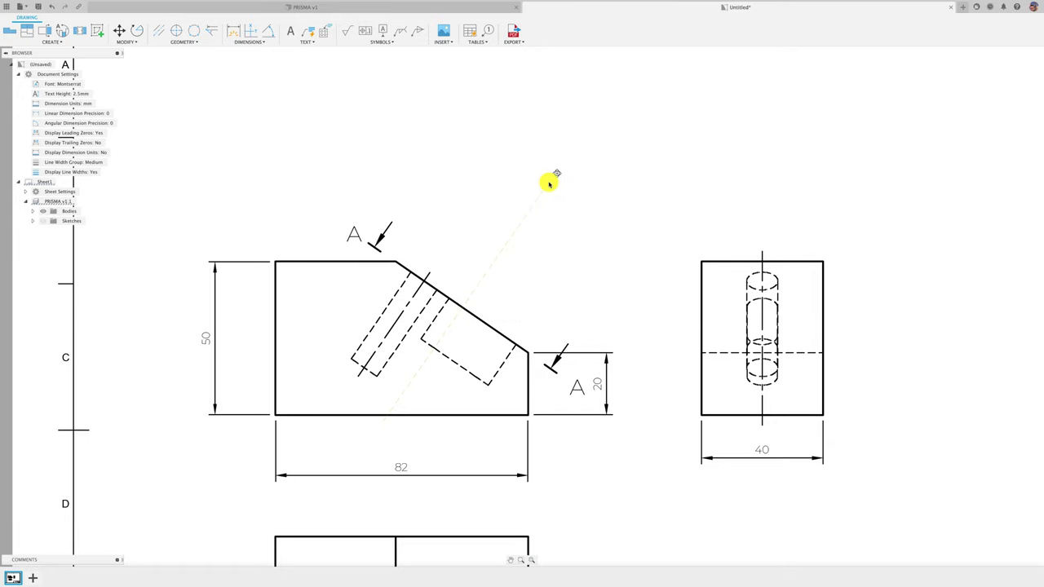
# Drop section A–A above the front view and place its A-A (1:1) label above it
pyautogui.click(548, 184)
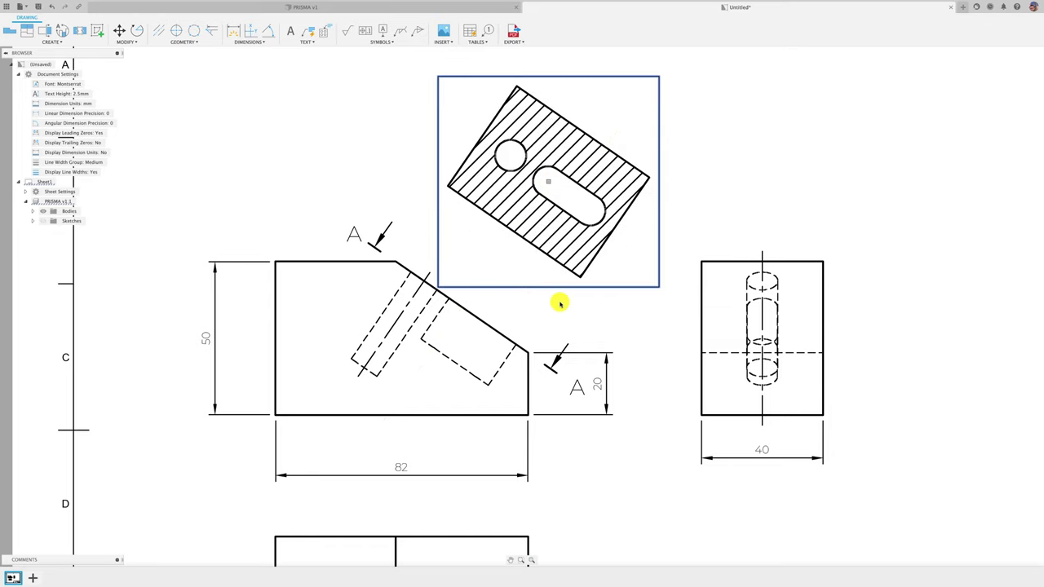
pyautogui.scroll(-2, 585, 316)
pyautogui.click(561, 79)
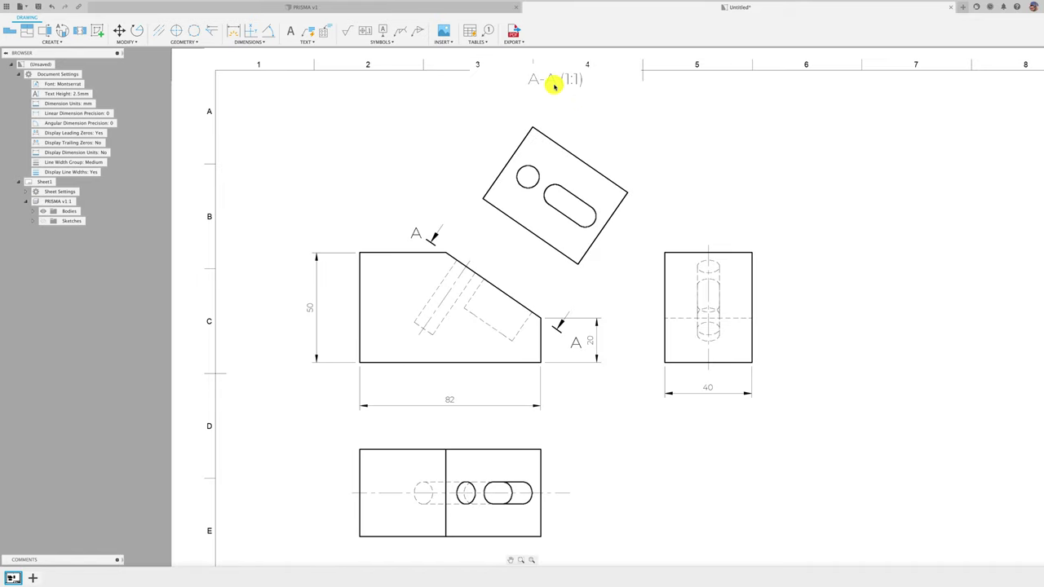
pyautogui.moveTo(552, 85); pyautogui.dragTo(584, 119)
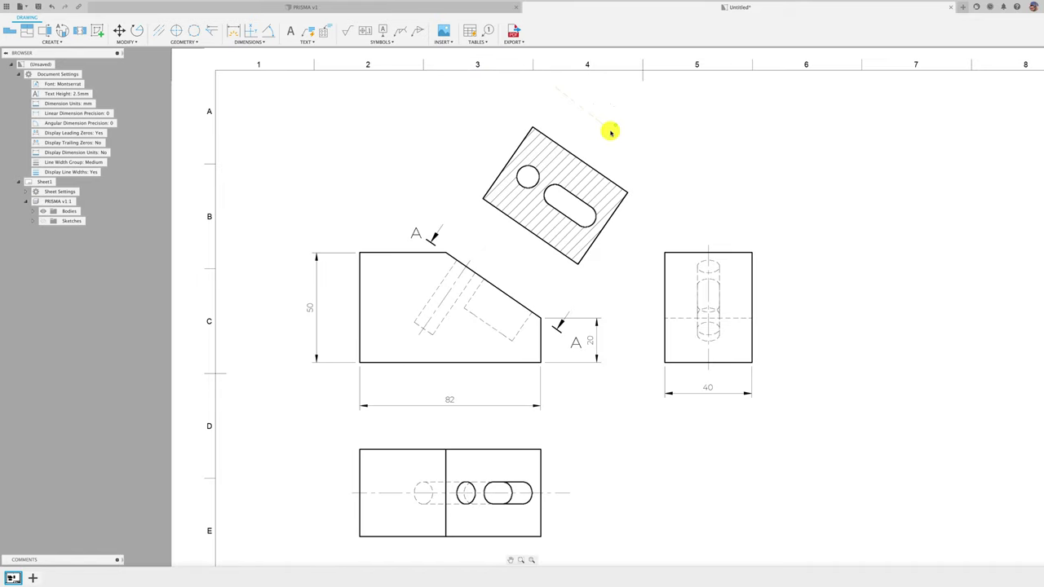
pyautogui.moveTo(611, 134); pyautogui.dragTo(612, 134)
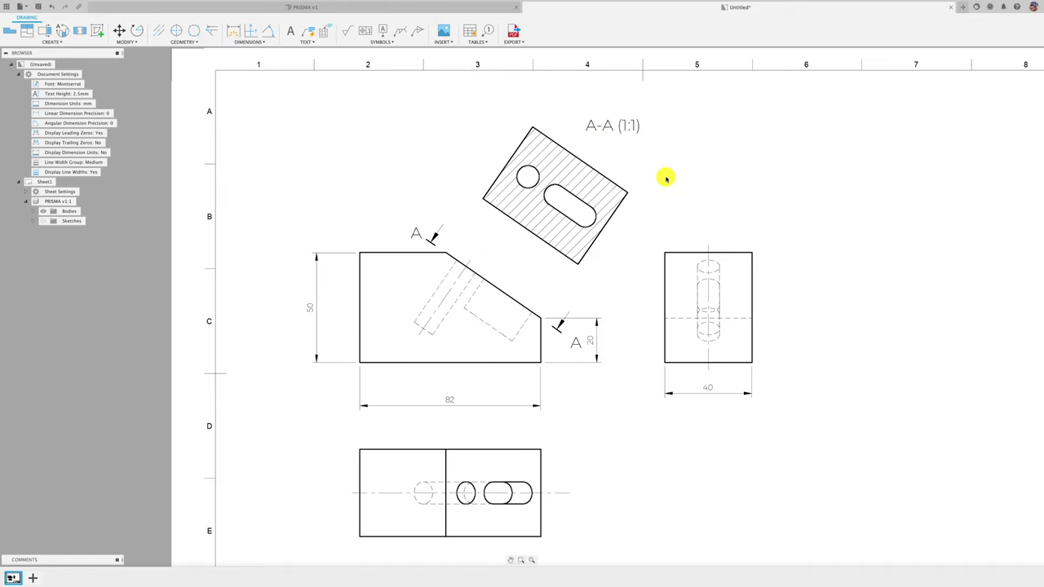
pyautogui.scroll(2, 665, 178)
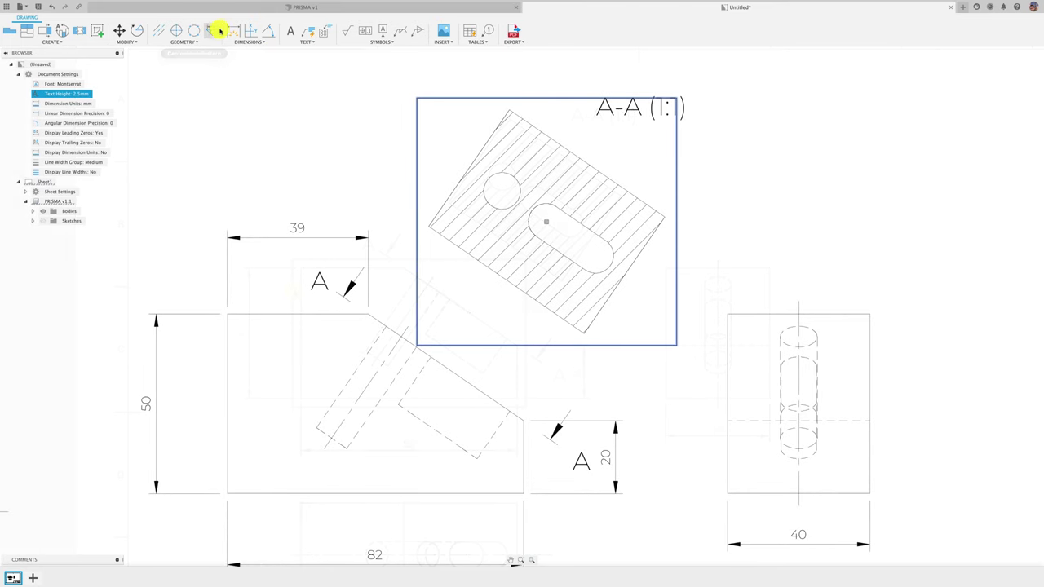
# Add an 11 dimension from the section edge to the round hole, placed above
pyautogui.click(234, 31)
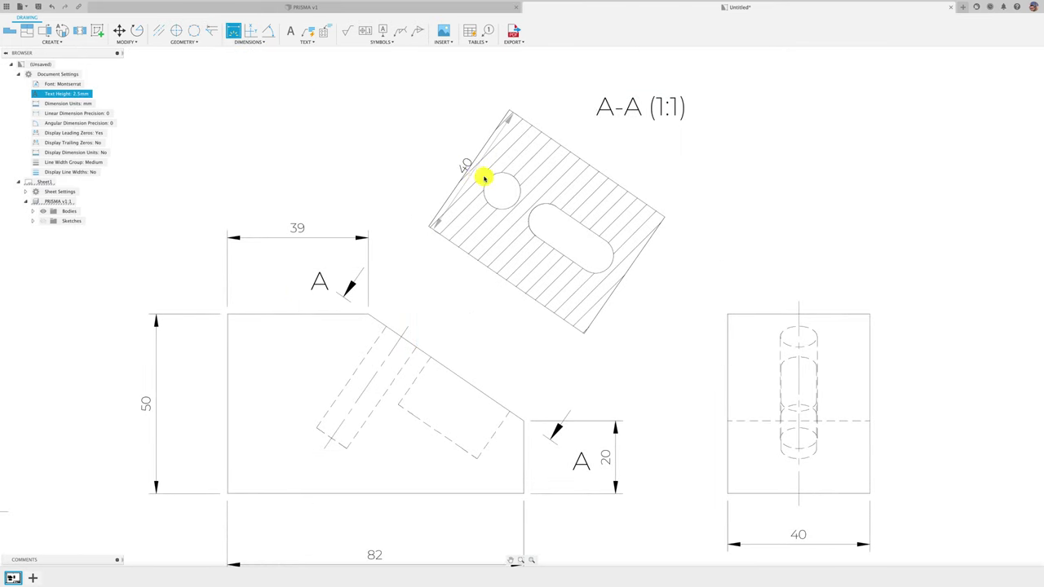
pyautogui.click(514, 179)
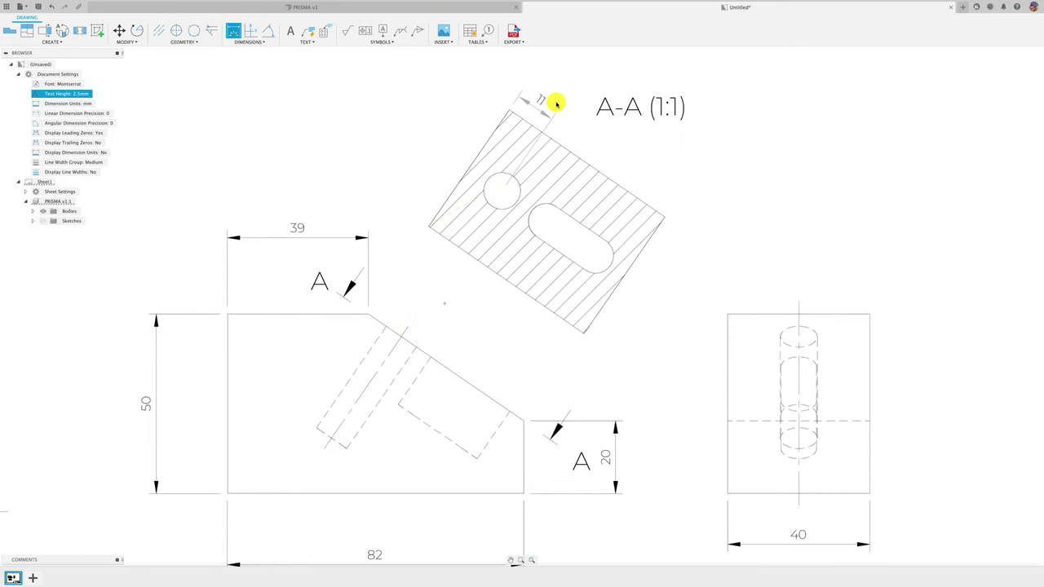
pyautogui.click(555, 100)
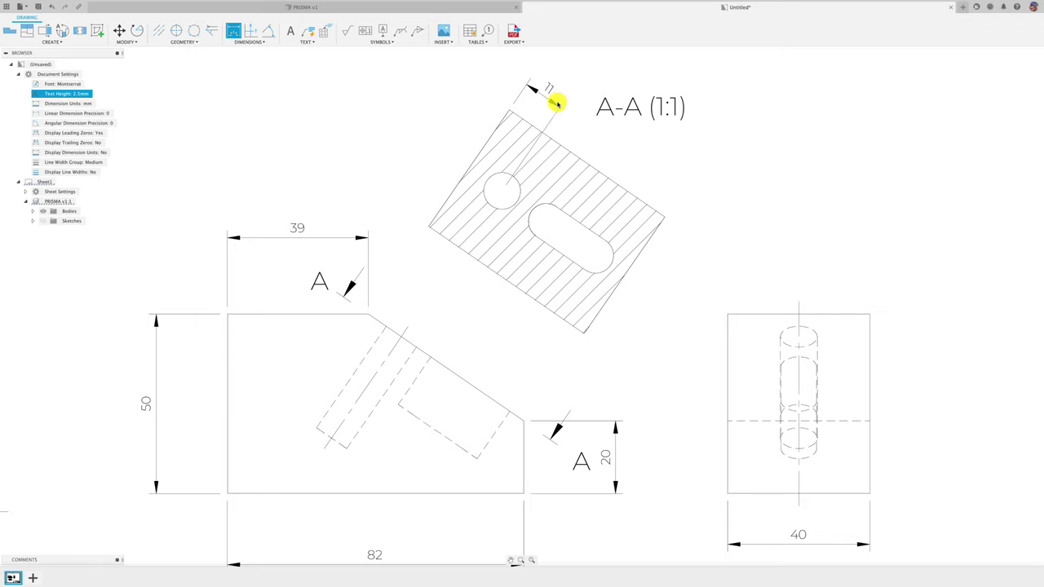
pyautogui.scroll(-2, 613, 172)
# Change the section A–A hatch angle to 45°
pyautogui.doubleClick(594, 180)
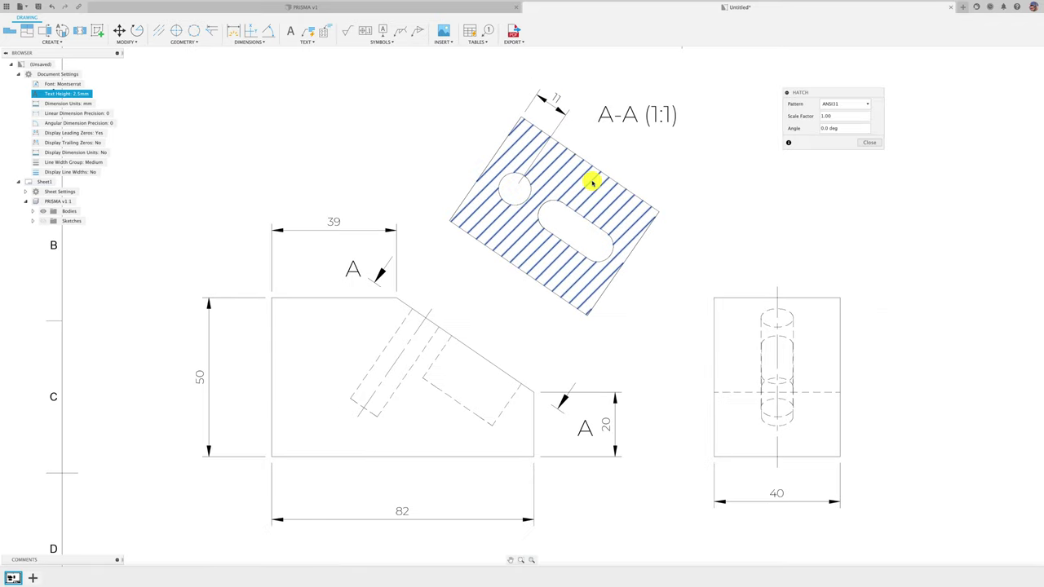
pyautogui.click(840, 116)
pyautogui.write('5')
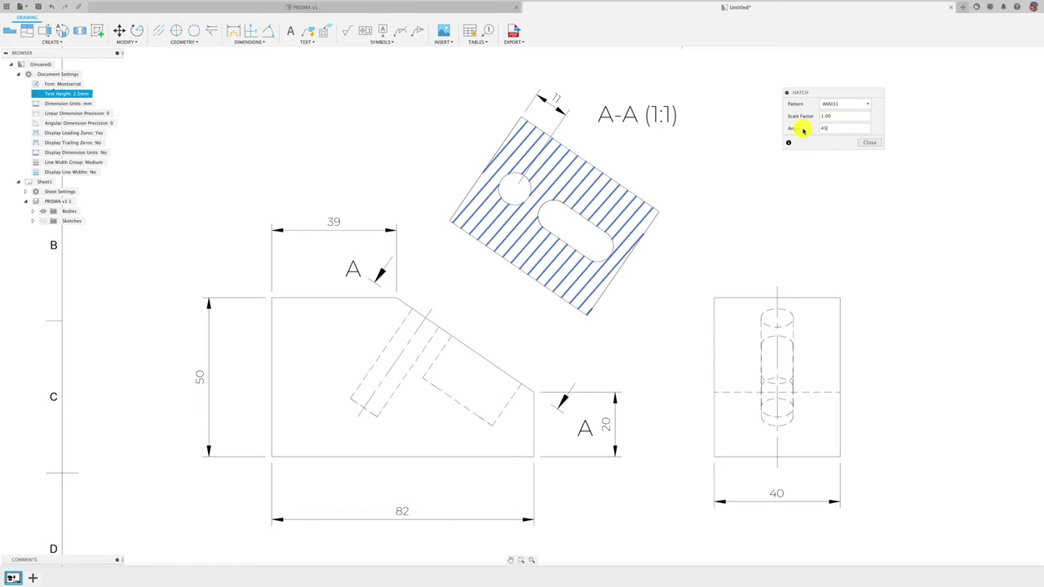
pyautogui.press('Return')
pyautogui.scroll(2, 718, 163)
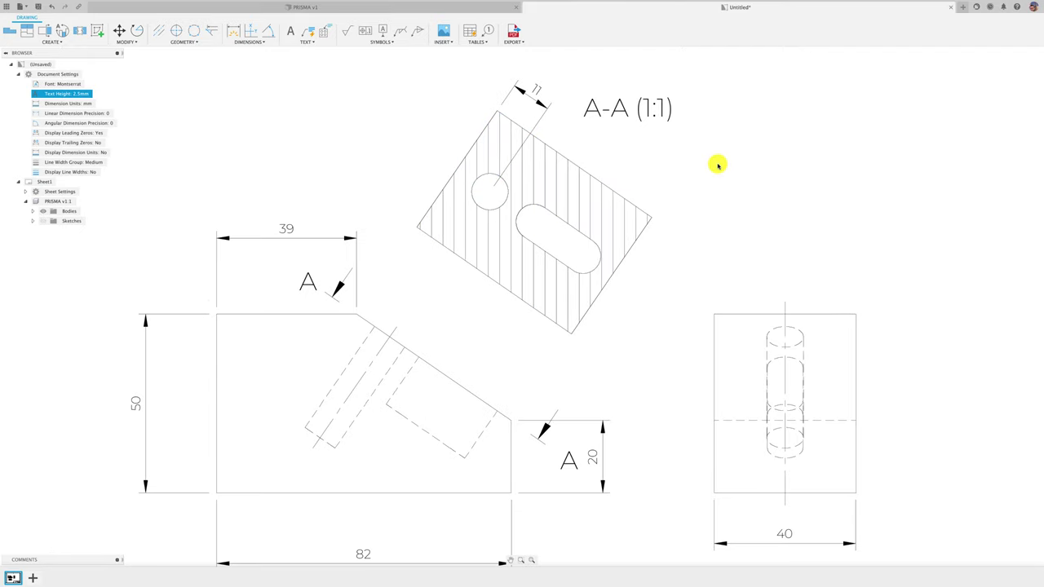
# Move the A-A section label to the right of the section
pyautogui.scroll(-1, 410, 101)
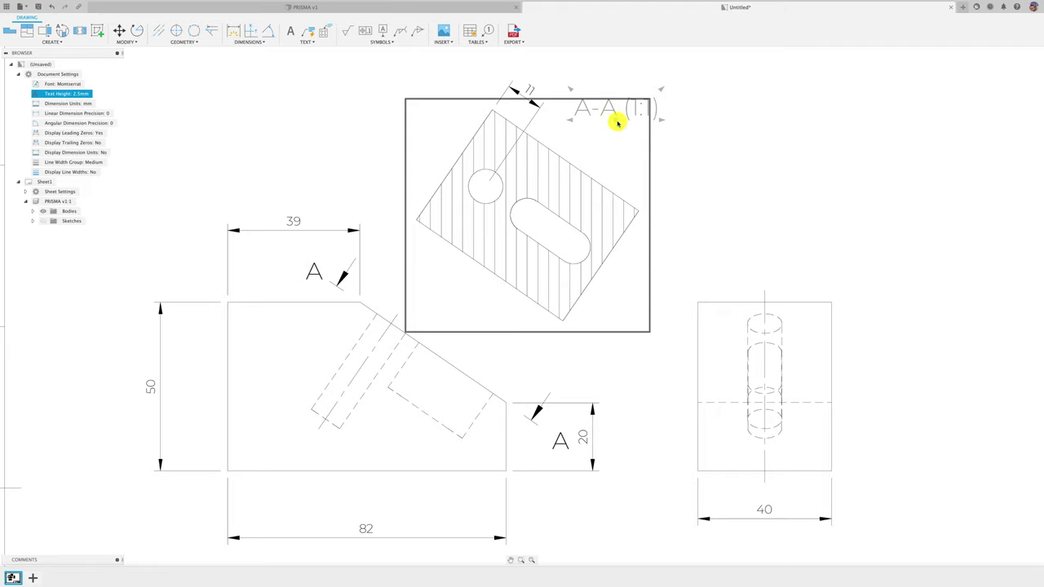
pyautogui.click(540, 180)
pyautogui.moveTo(613, 116); pyautogui.dragTo(748, 132)
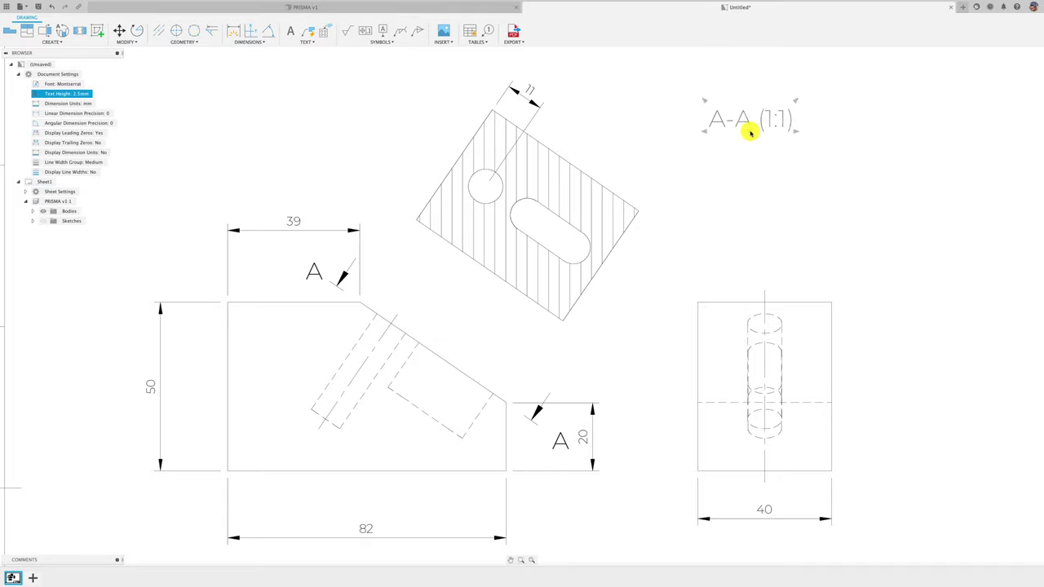
# Add a 26 dimension from the section's left edge to the slot, placed above
pyautogui.click(234, 32)
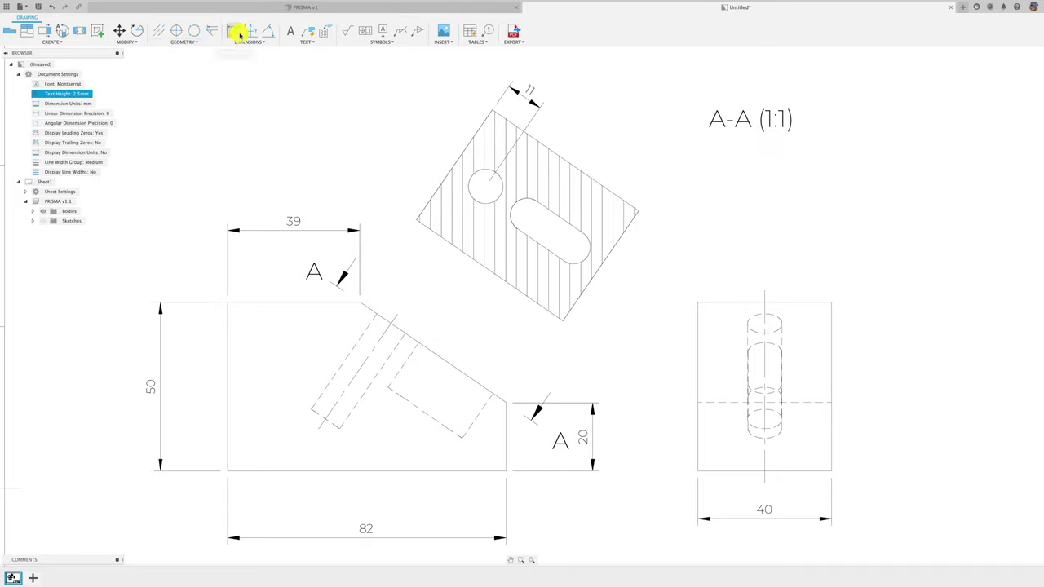
pyautogui.click(448, 171)
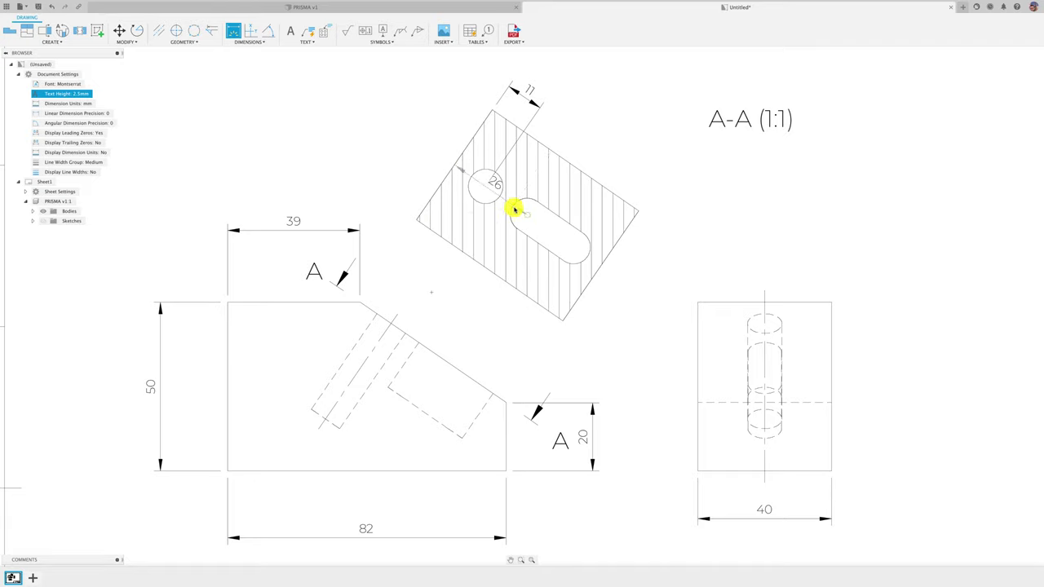
pyautogui.click(515, 207)
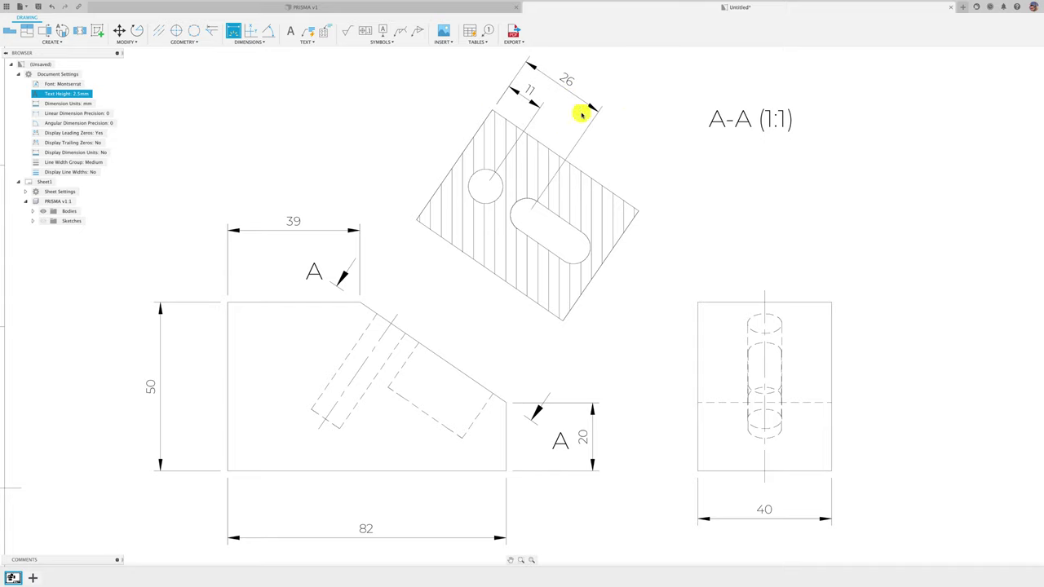
pyautogui.click(581, 111)
pyautogui.scroll(-2, 601, 145)
pyautogui.scroll(-2, 595, 147)
pyautogui.press('Escape')
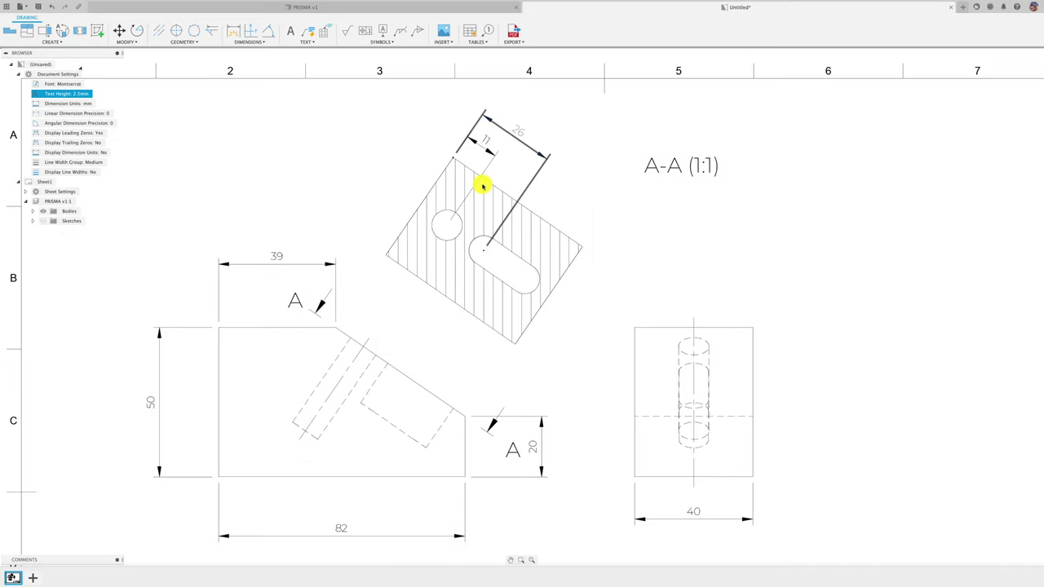
# Add a 53 dimension below the section's lower-left edge and select the bottom view's 40 dimension
pyautogui.click(233, 36)
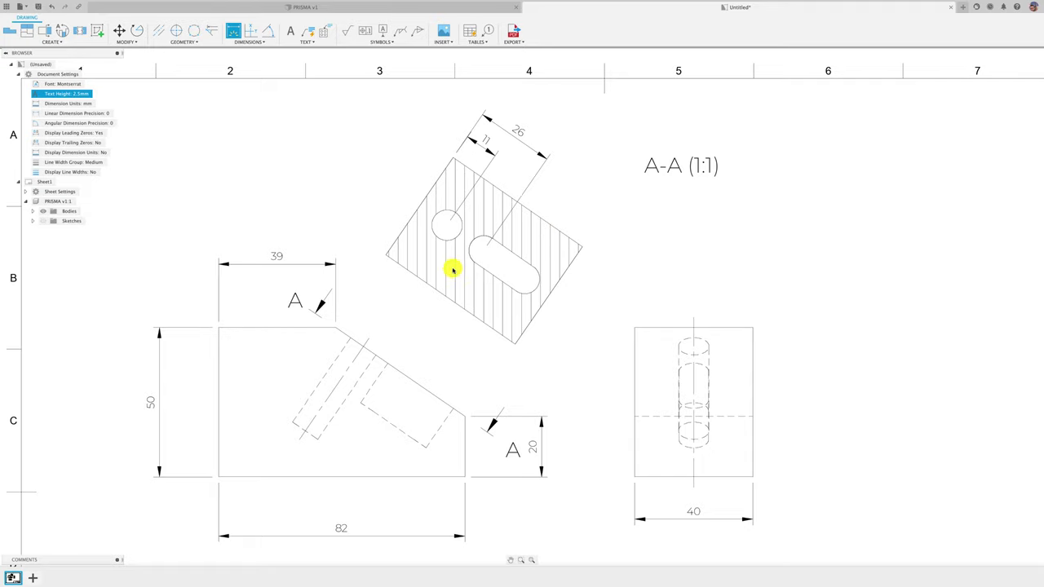
pyautogui.click(443, 302)
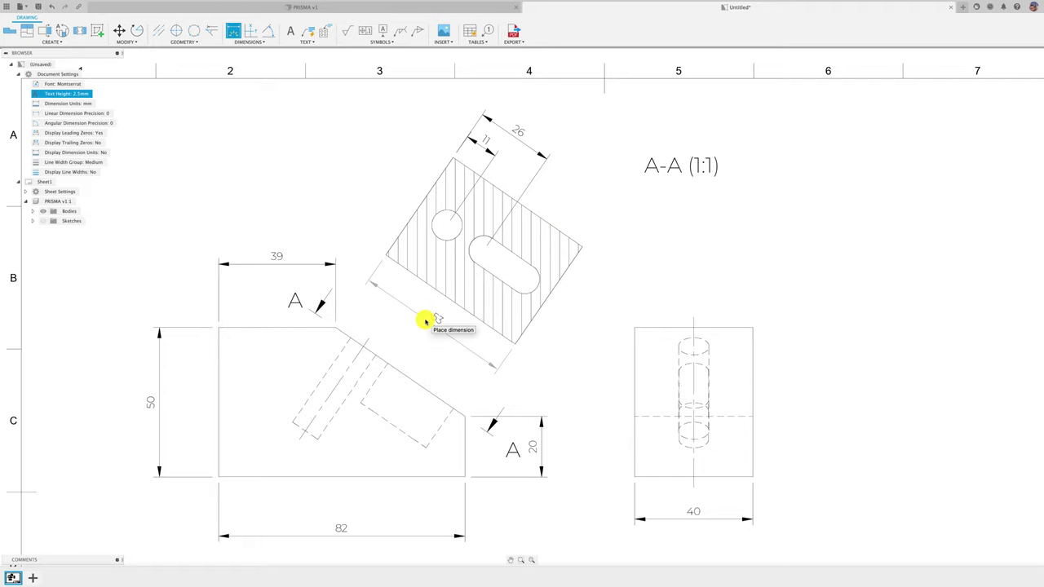
pyautogui.click(427, 321)
pyautogui.scroll(-1, 550, 306)
pyautogui.scroll(-2, 550, 306)
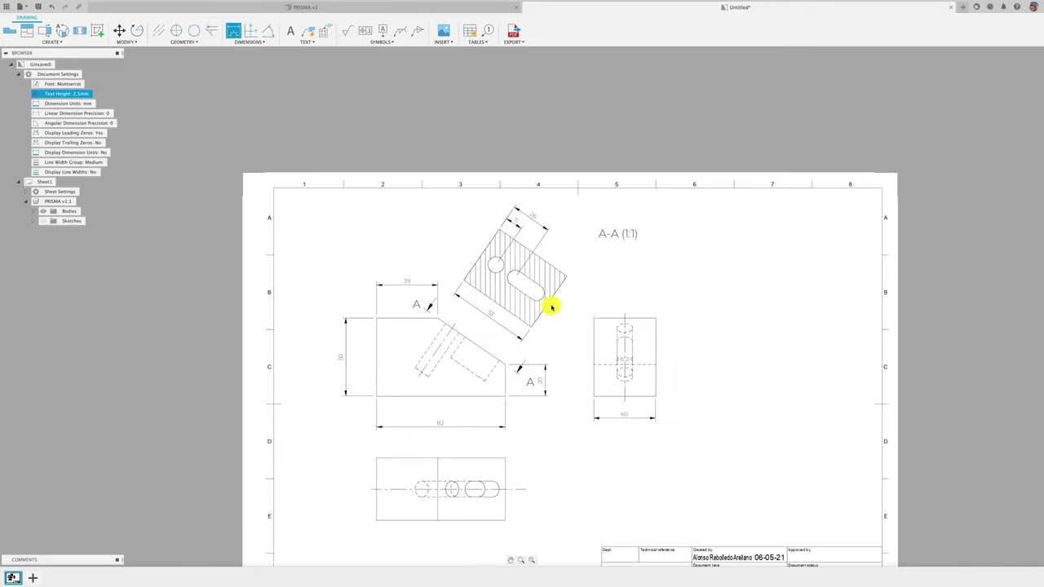
pyautogui.click(503, 477)
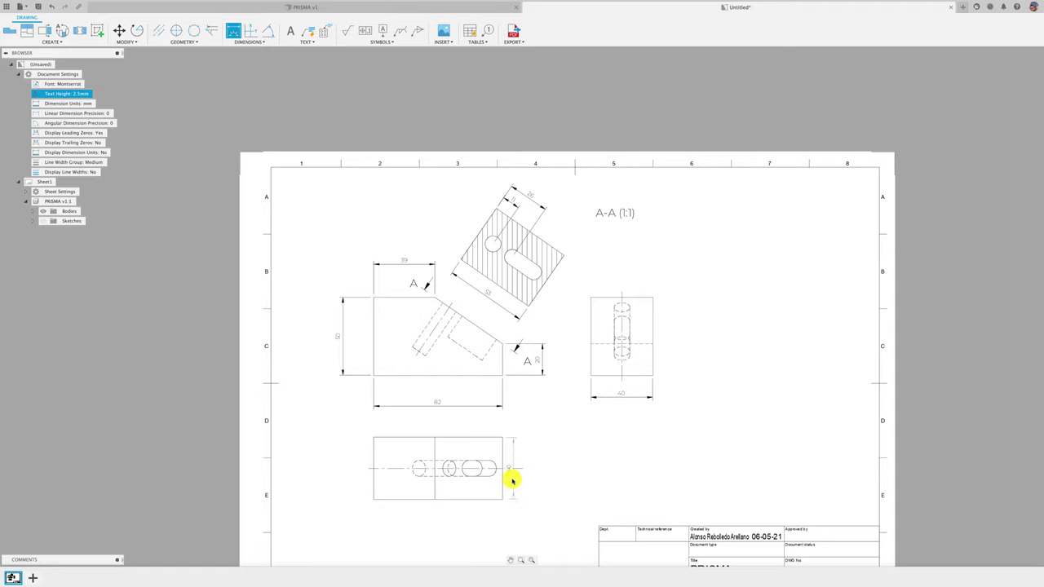
pyautogui.press('Escape')
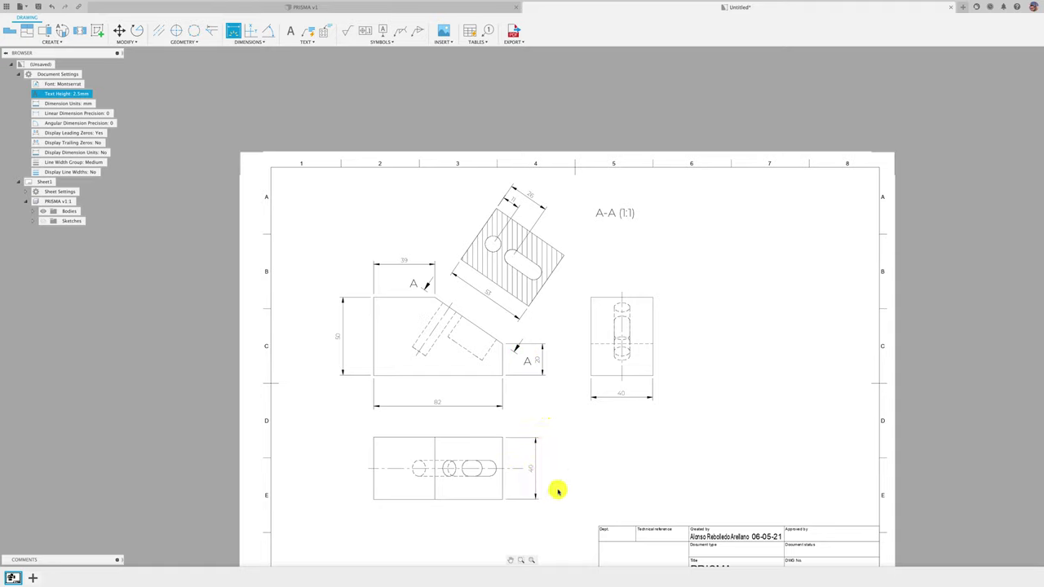
pyautogui.click(534, 479)
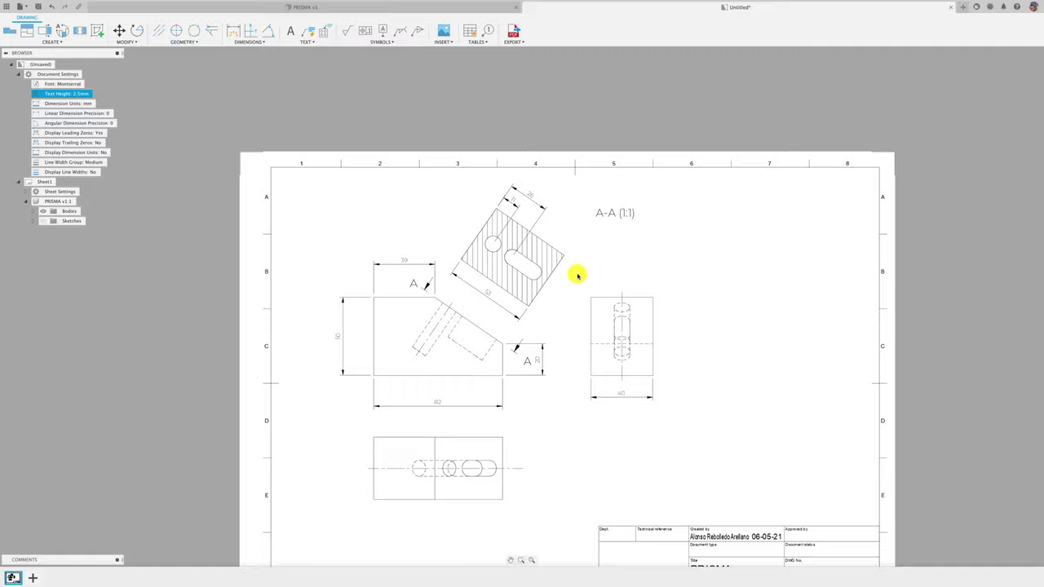
pyautogui.scroll(1, 568, 253)
pyautogui.scroll(1, 566, 238)
pyautogui.scroll(1, 562, 229)
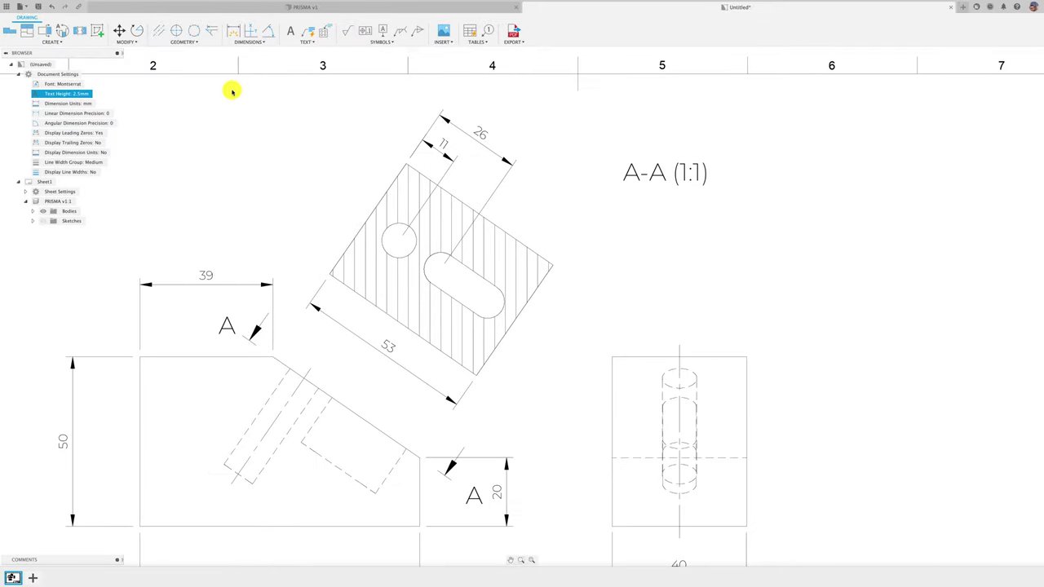
# Dimension the slot width as 10 in the section
pyautogui.click(234, 31)
pyautogui.click(461, 303)
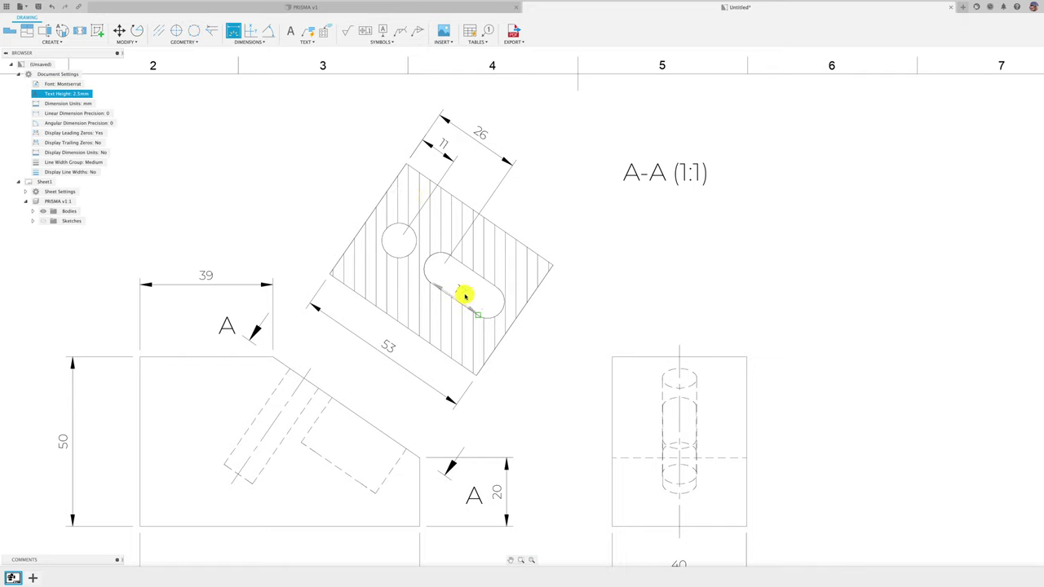
pyautogui.click(475, 274)
pyautogui.click(552, 344)
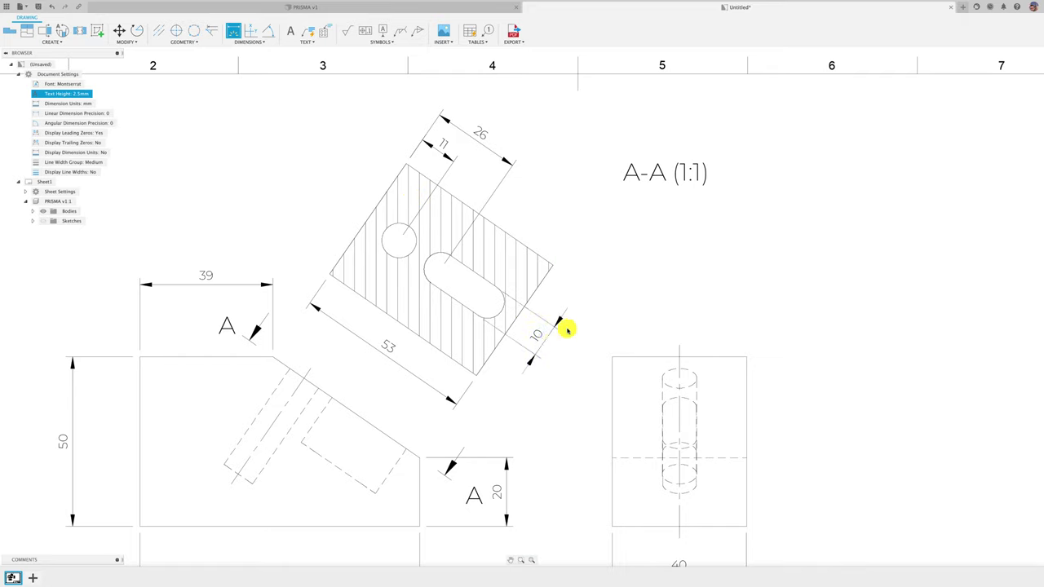
pyautogui.press('Escape')
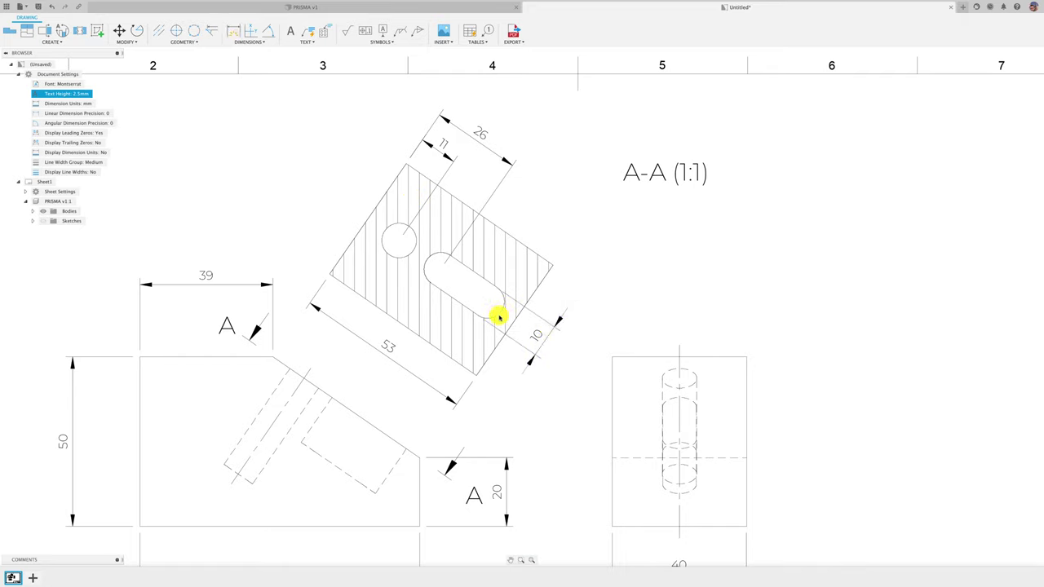
pyautogui.click(234, 31)
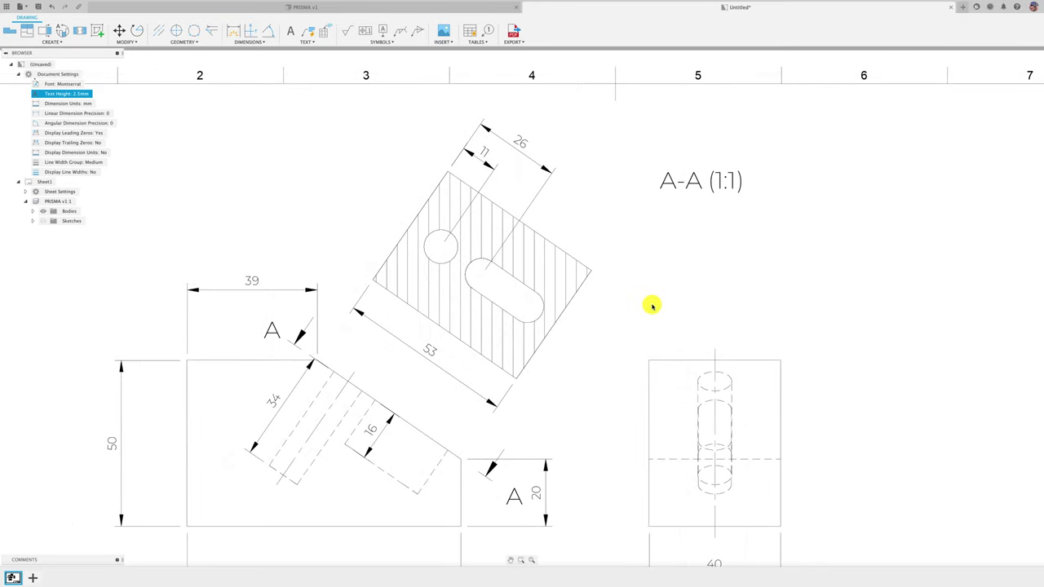
pyautogui.scroll(2, 652, 306)
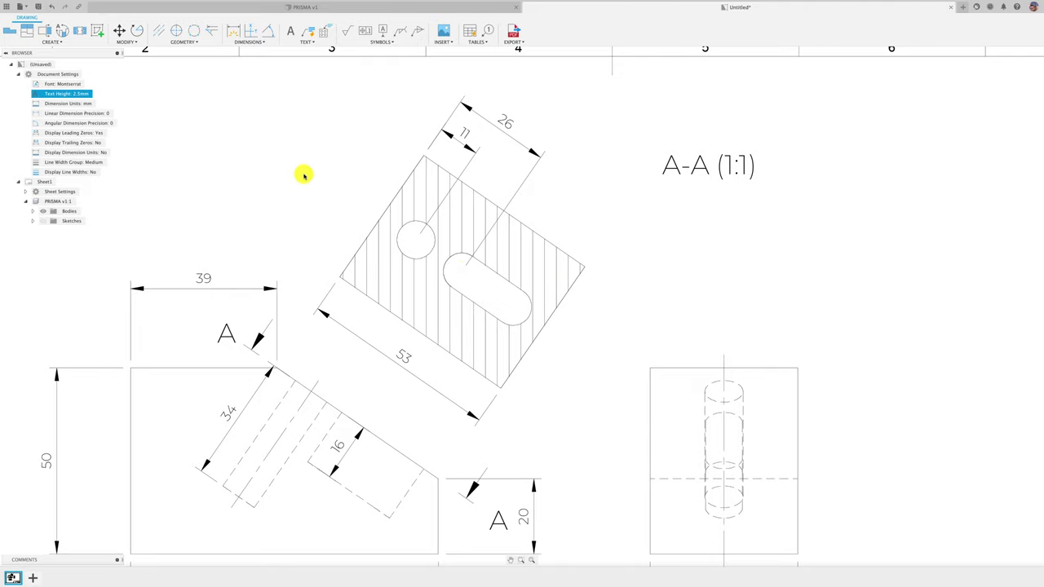
# Attach a leader note reading ⌀5 ↧34 to the round hole in section A–A
pyautogui.click(307, 31)
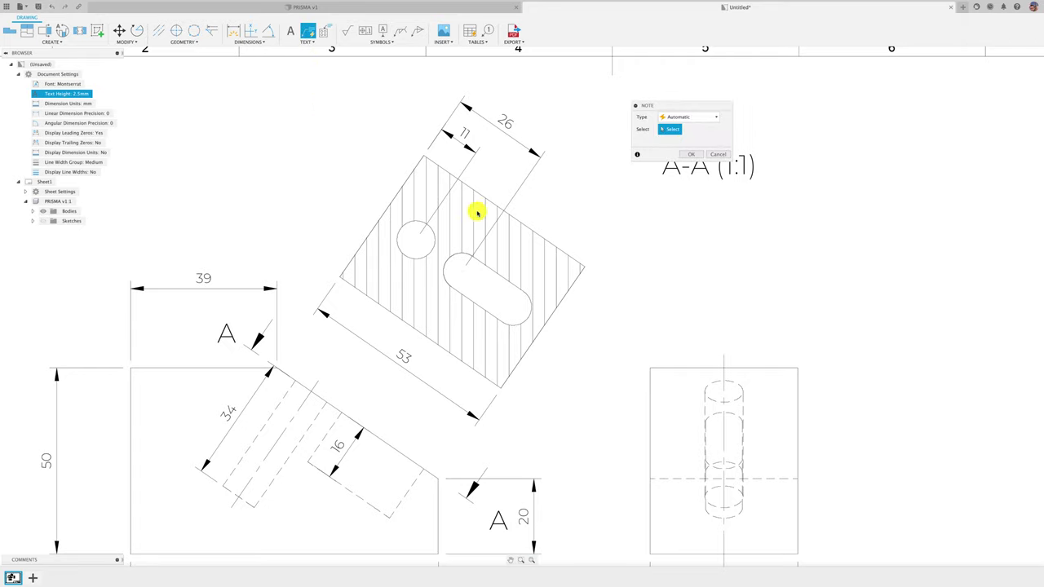
pyautogui.click(411, 224)
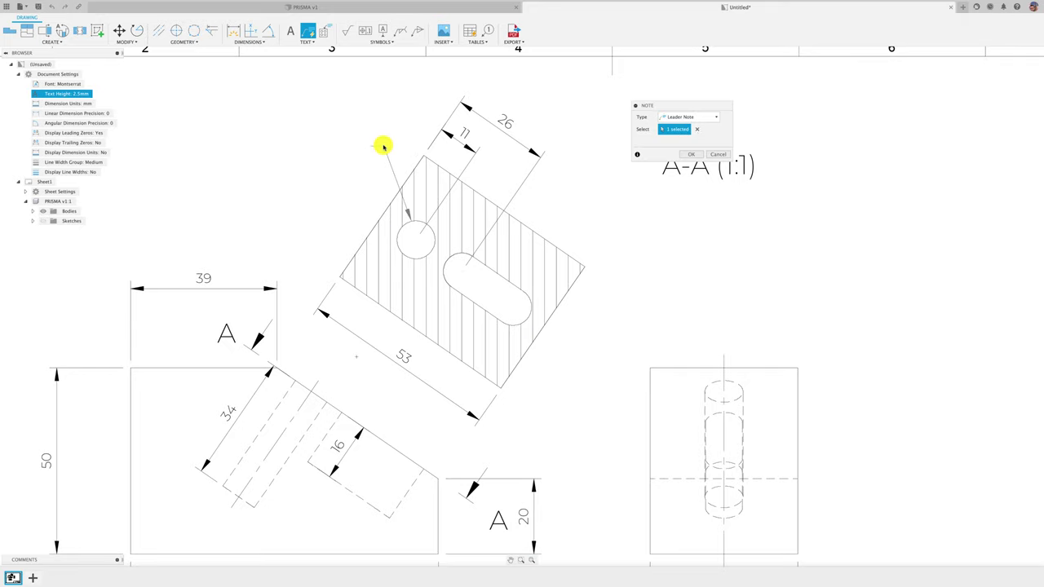
pyautogui.click(380, 148)
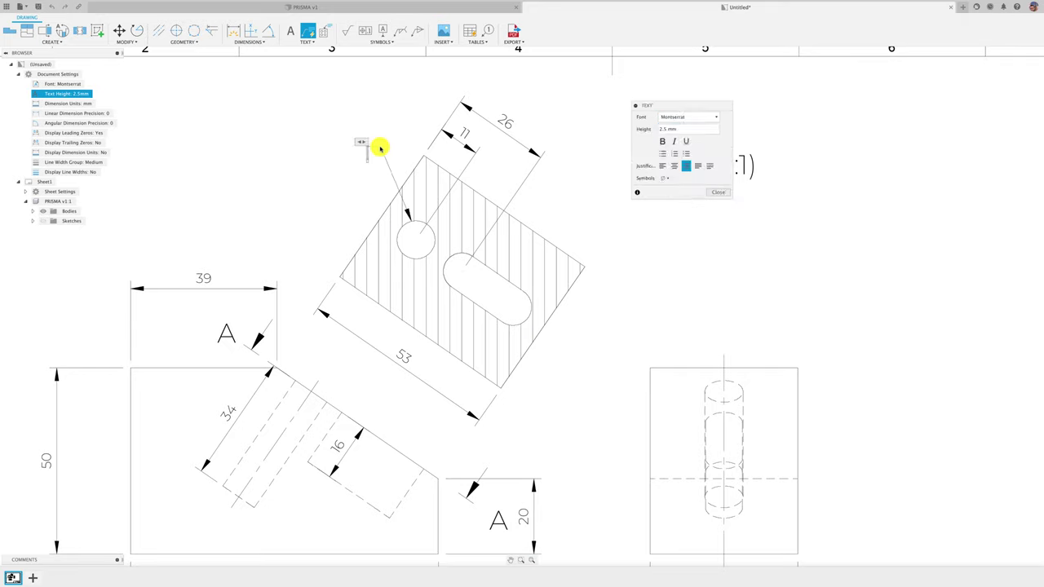
pyautogui.click(662, 181)
pyautogui.click(666, 190)
pyautogui.write('⌀5')
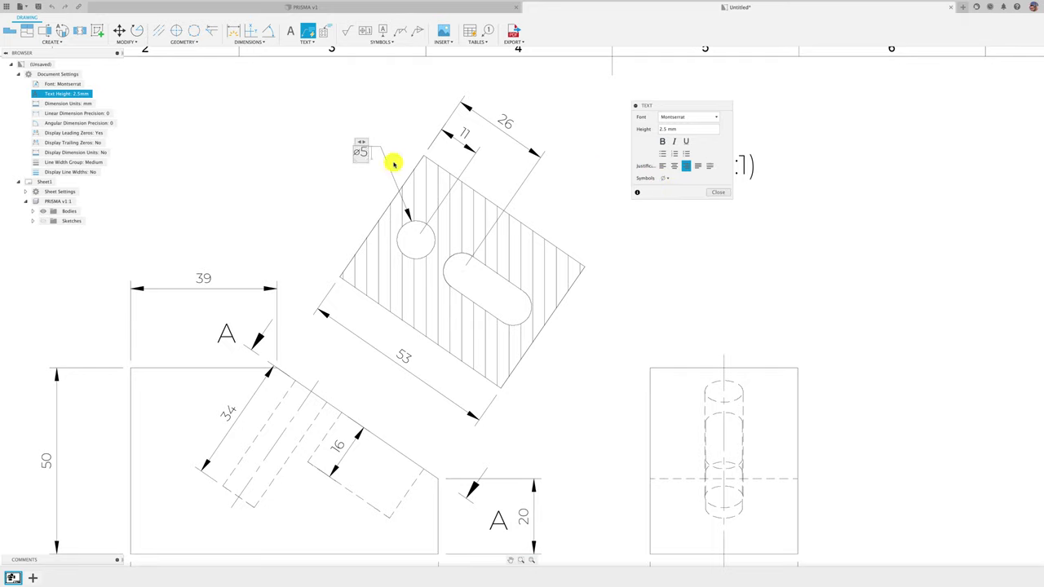
pyautogui.click(666, 179)
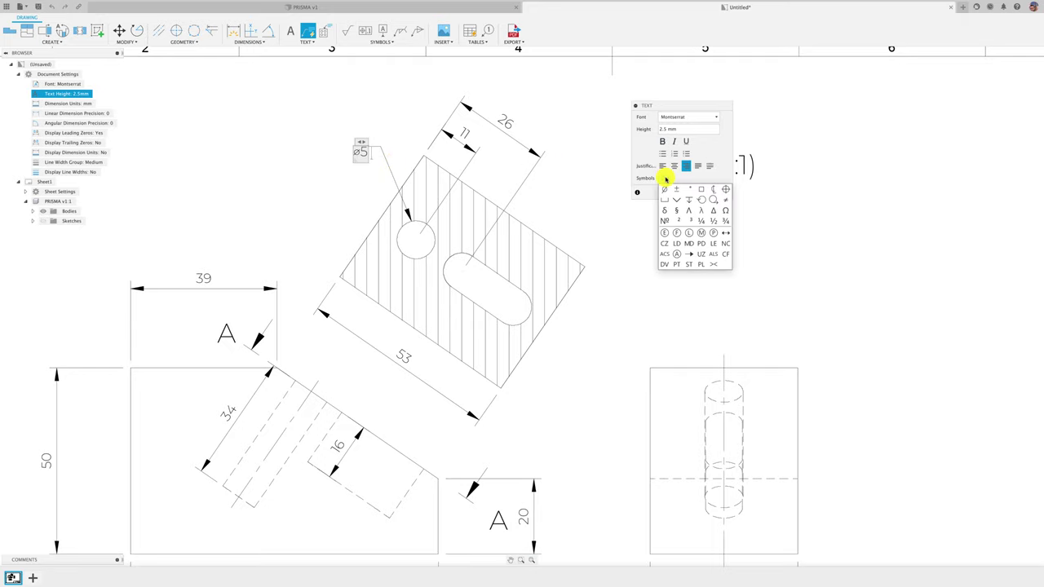
pyautogui.click(689, 200)
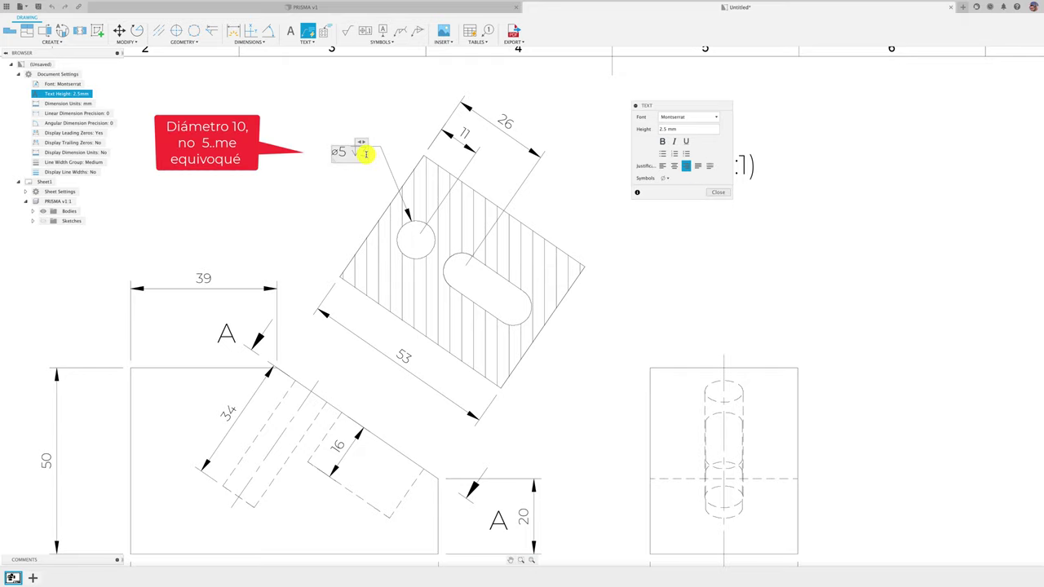
pyautogui.click(718, 192)
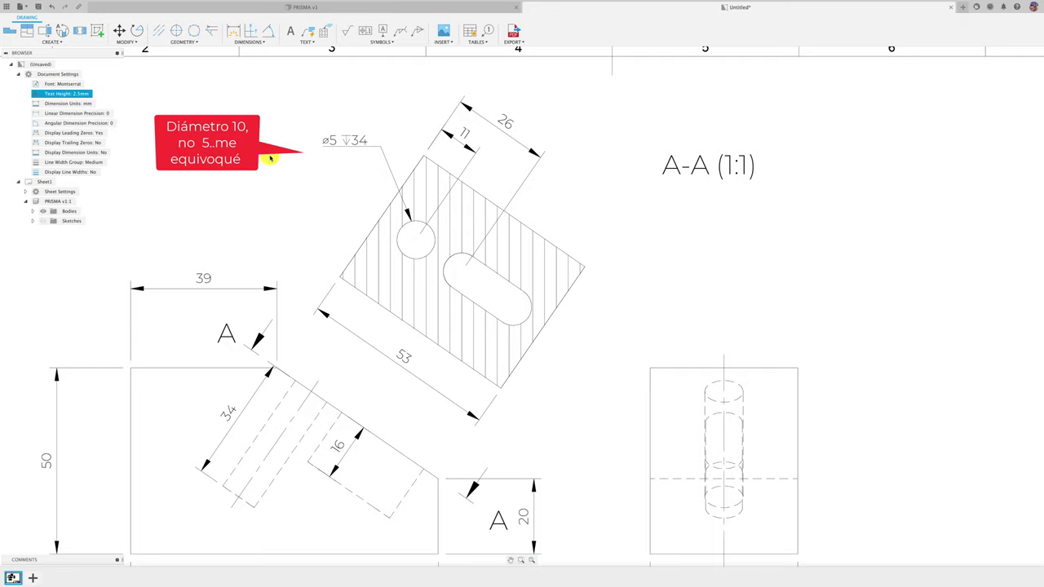
# Attach a leader note reading ⌀5 ↧16 to the slot edge, right of the section
pyautogui.click(308, 31)
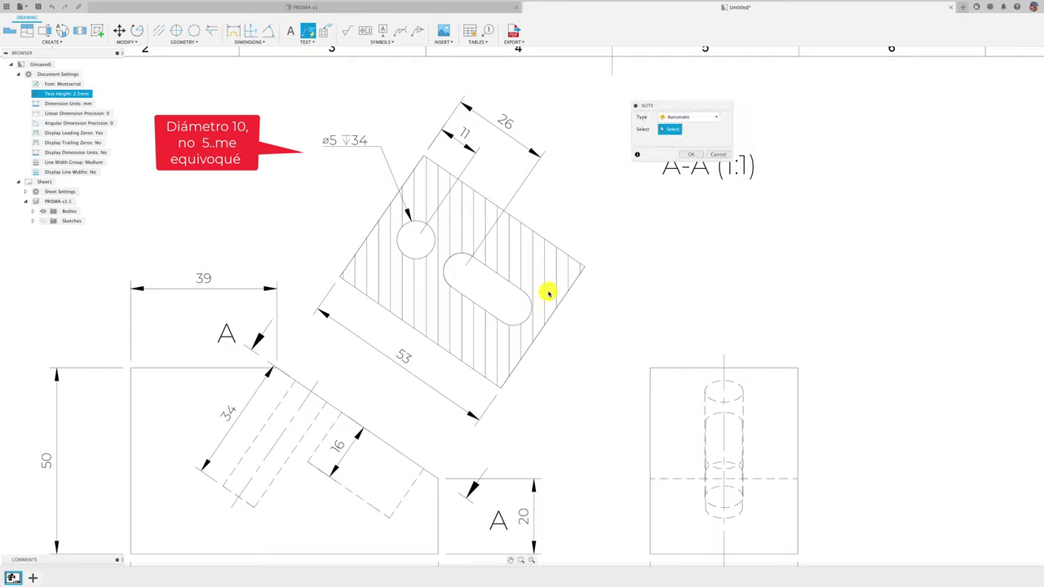
pyautogui.click(531, 301)
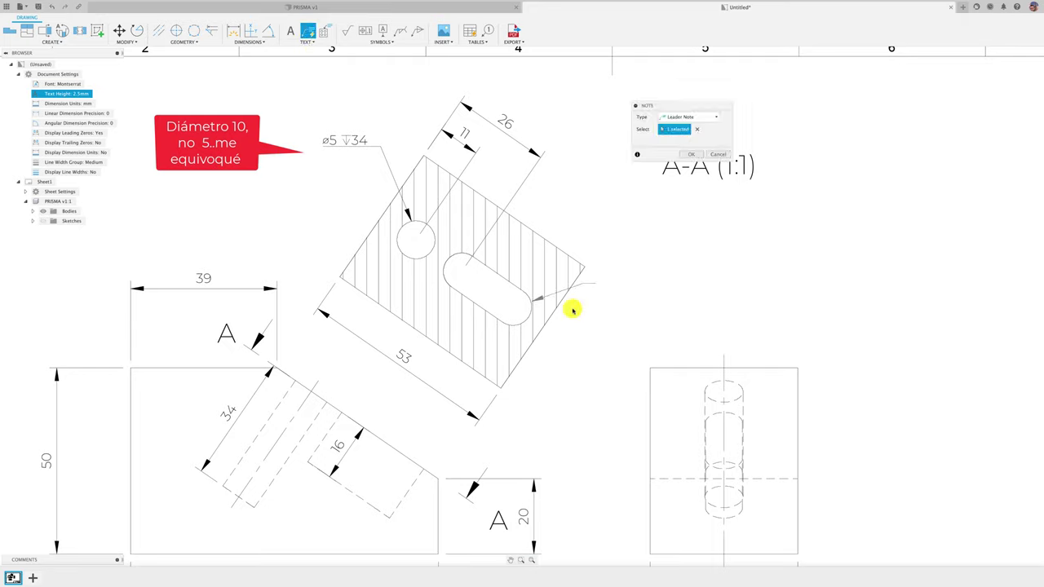
pyautogui.click(587, 236)
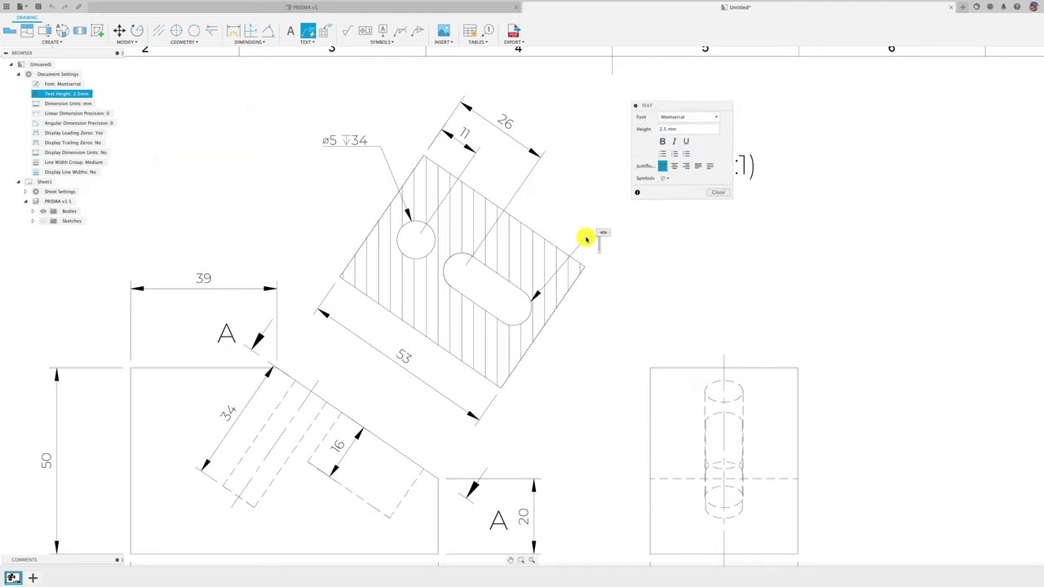
pyautogui.click(665, 179)
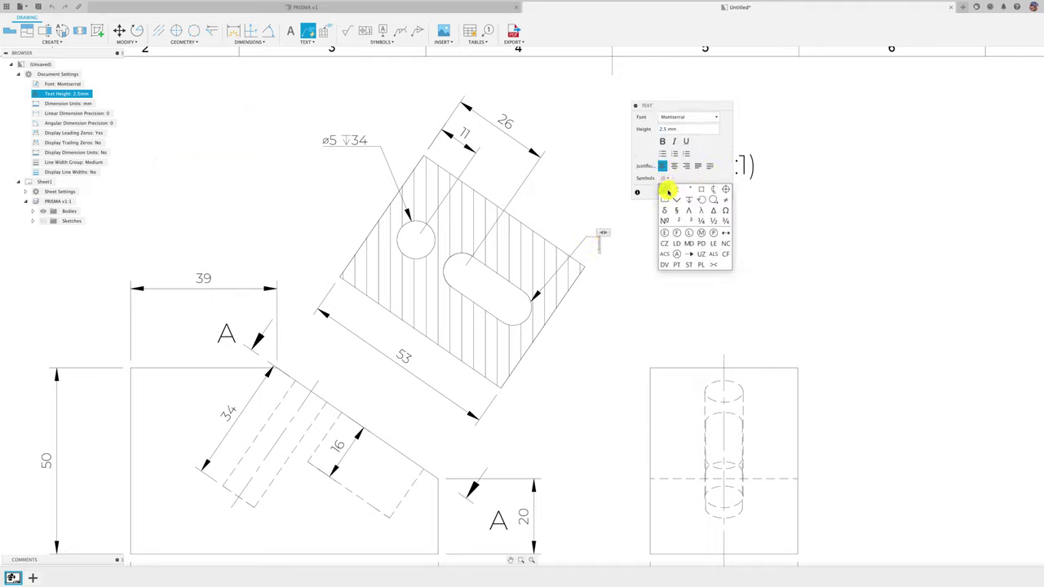
pyautogui.click(667, 190)
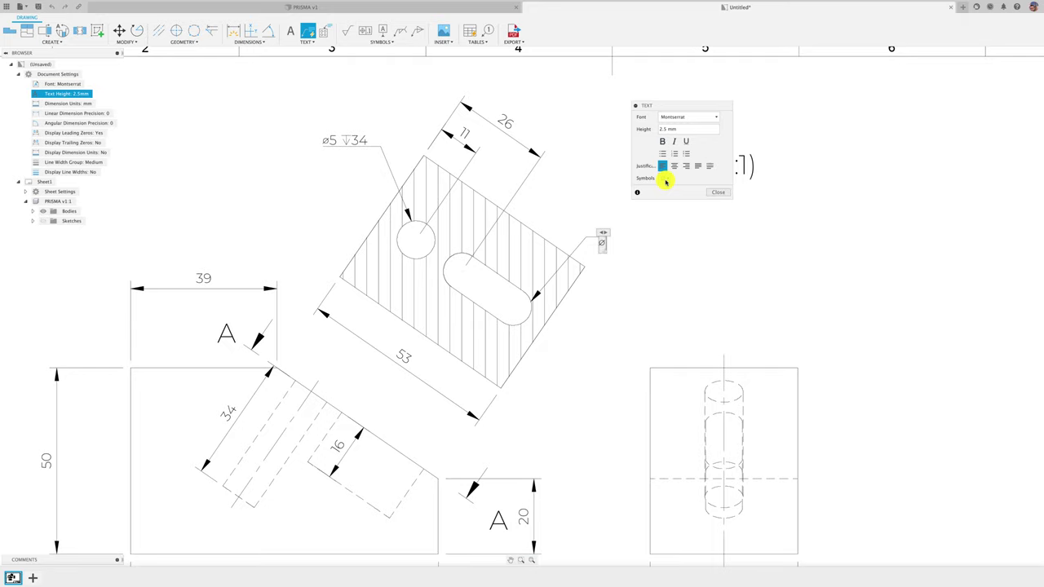
pyautogui.write('5')
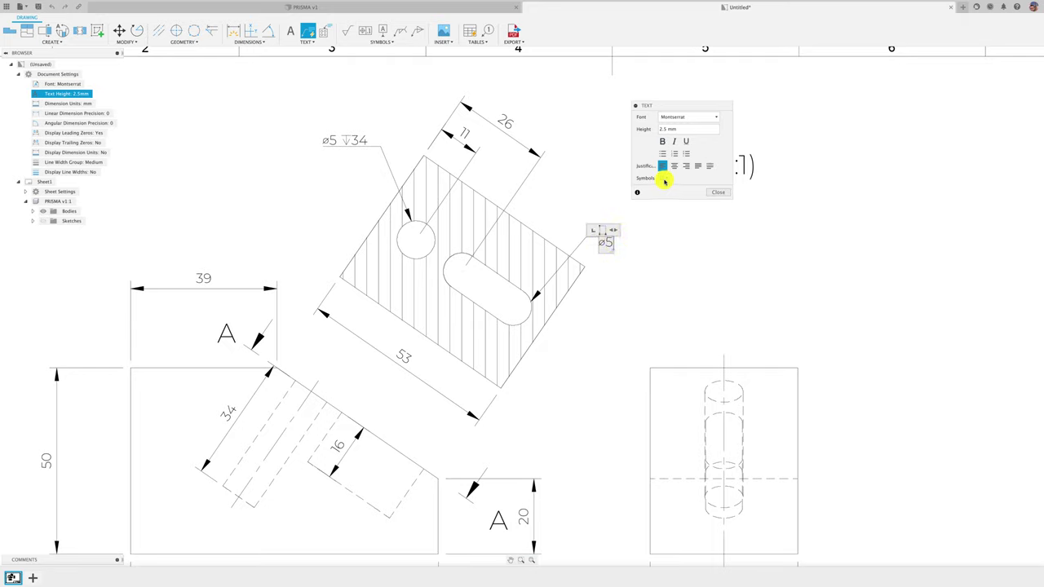
pyautogui.click(665, 179)
pyautogui.click(687, 200)
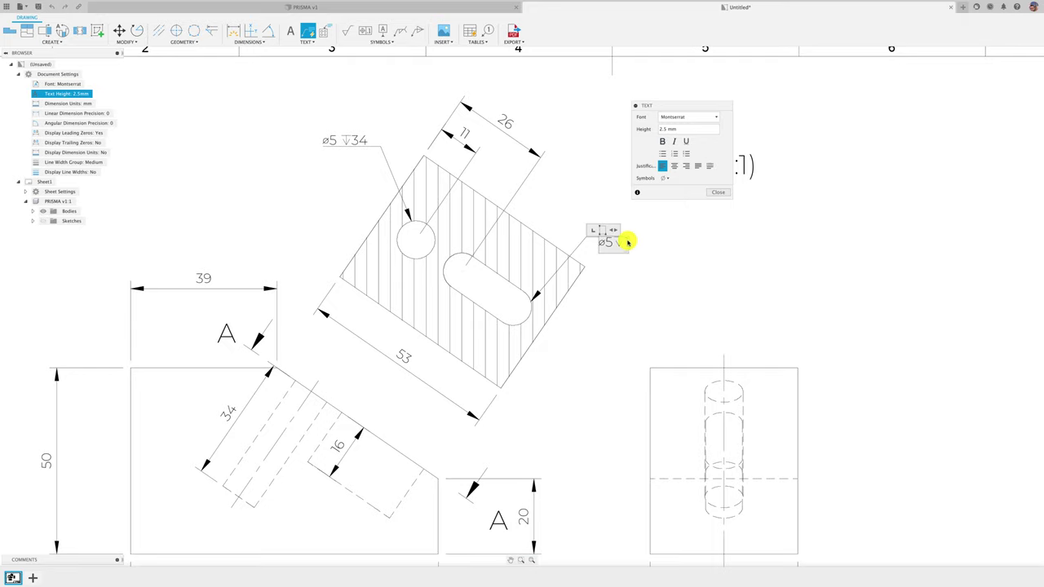
pyautogui.write('16')
pyautogui.click(721, 192)
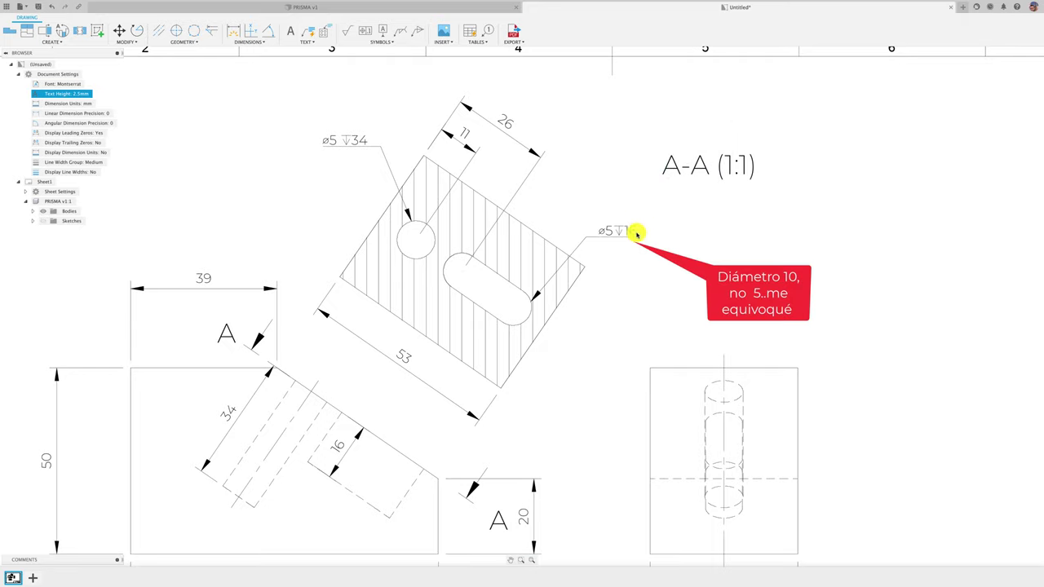
pyautogui.scroll(-3, 631, 231)
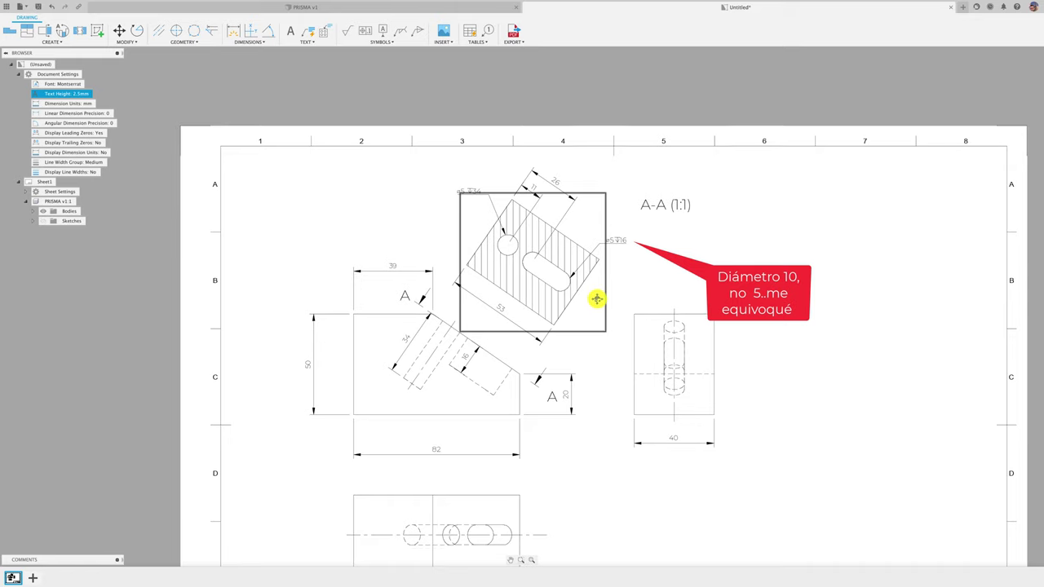
pyautogui.click(609, 297)
pyautogui.scroll(1, 620, 290)
pyautogui.scroll(1, 620, 290)
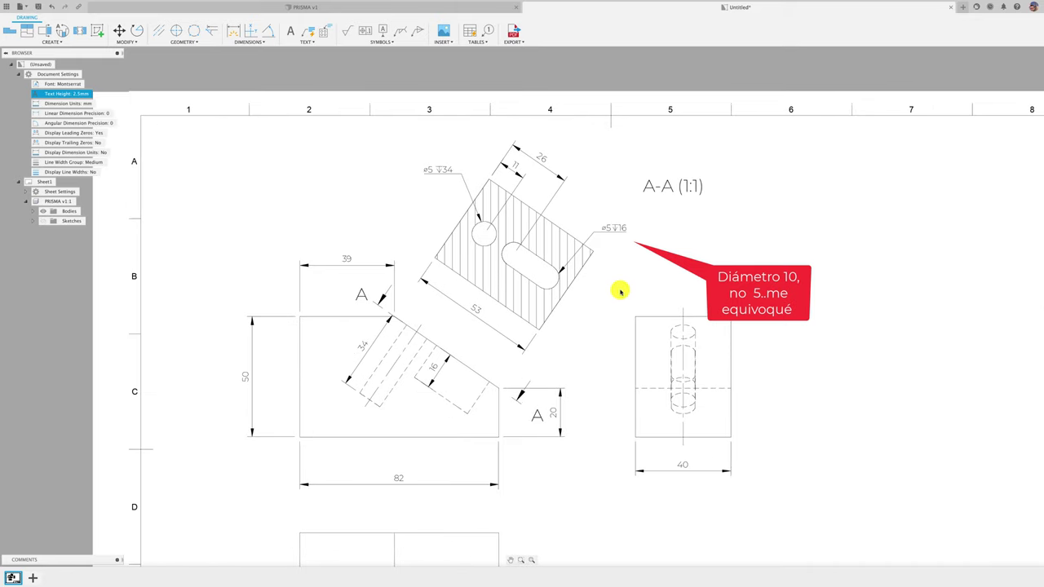
pyautogui.click(160, 30)
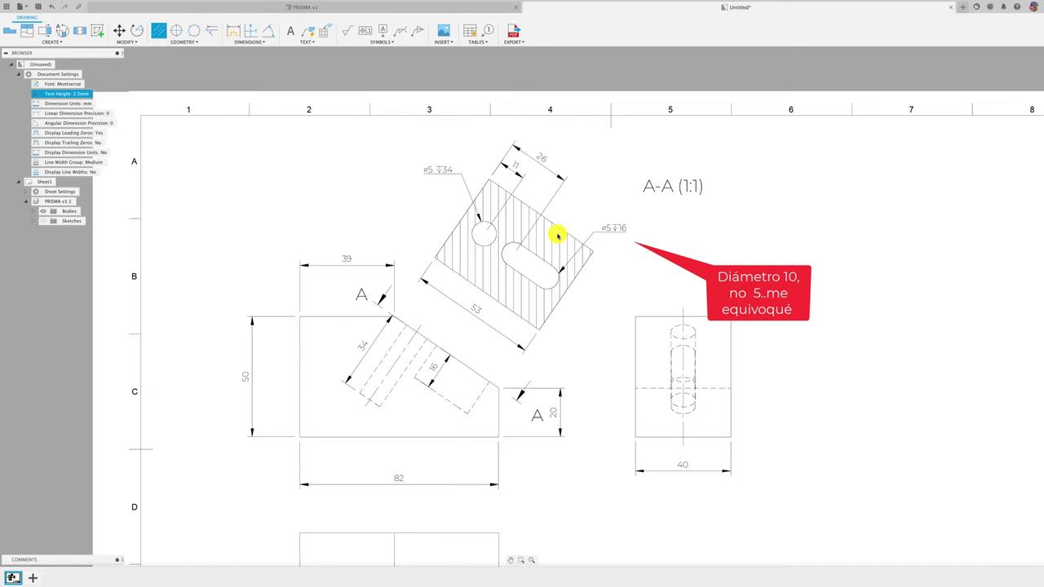
pyautogui.click(562, 231)
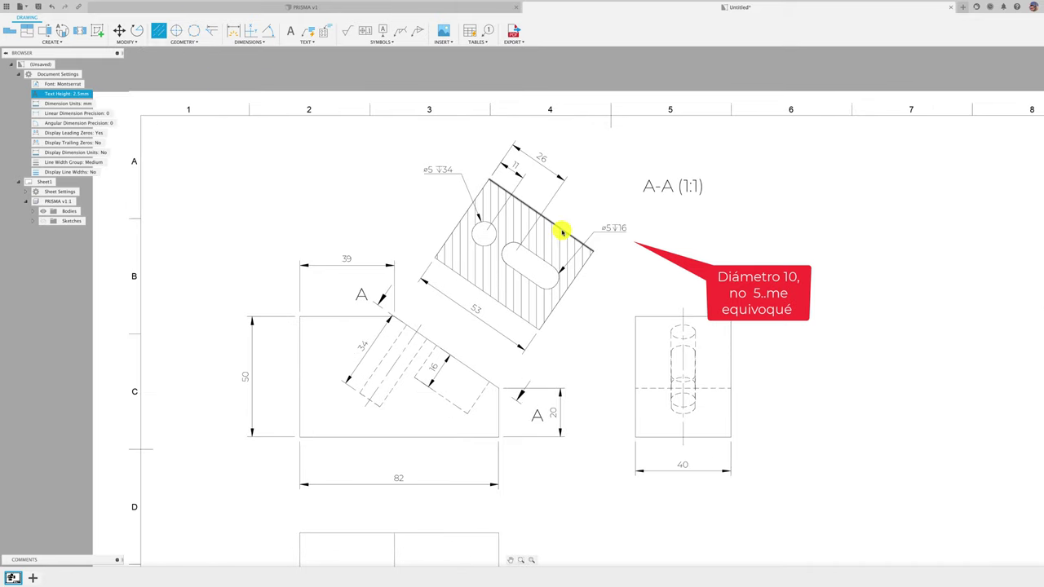
pyautogui.click(506, 313)
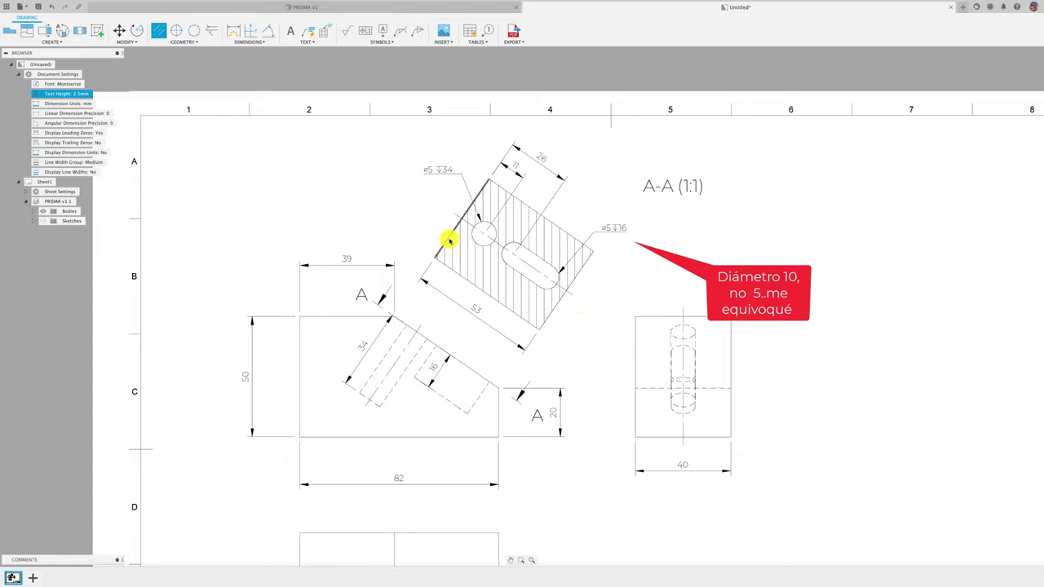
pyautogui.click(449, 240)
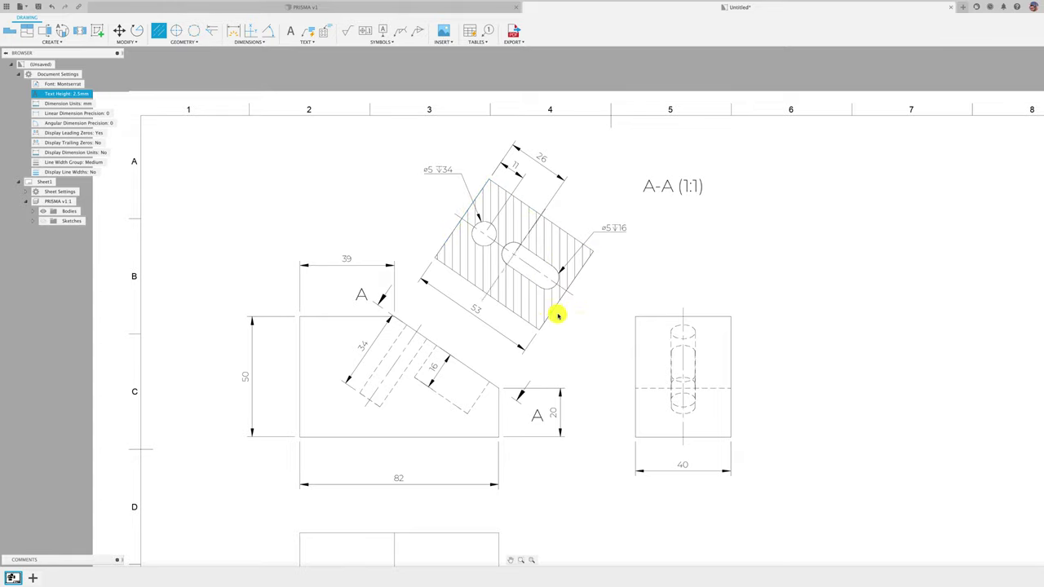
pyautogui.scroll(-2, 557, 315)
pyautogui.scroll(-1, 571, 313)
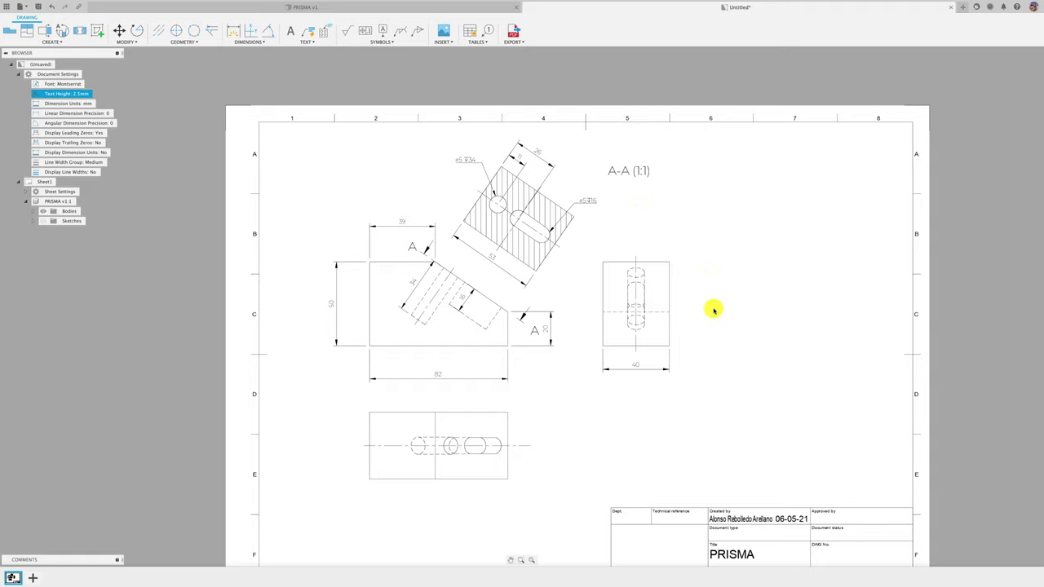
# Turn on Display Line Widths in Document Settings so visible edges render thick
pyautogui.doubleClick(88, 103)
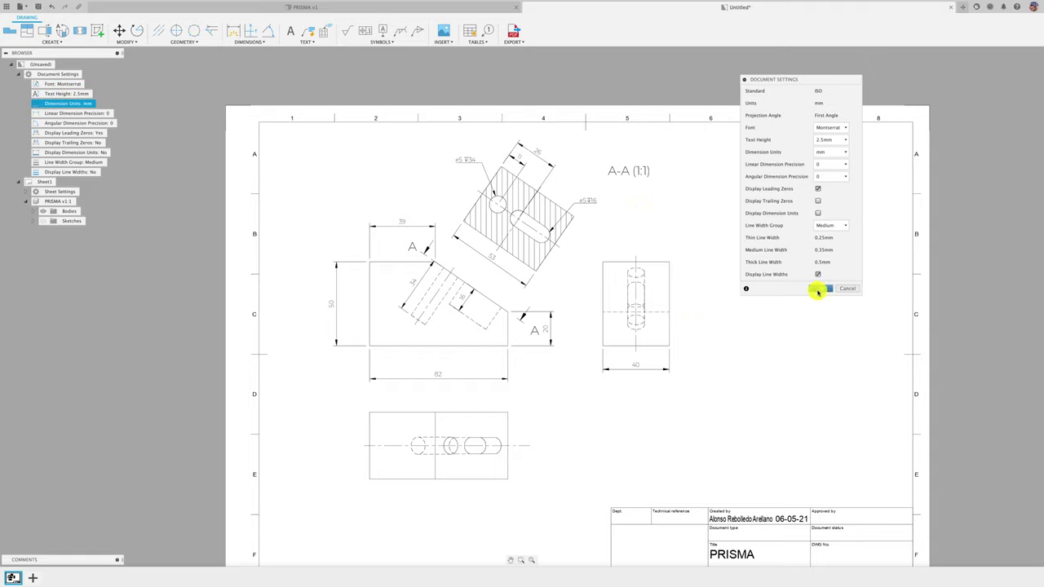
pyautogui.click(819, 289)
pyautogui.scroll(-2, 724, 261)
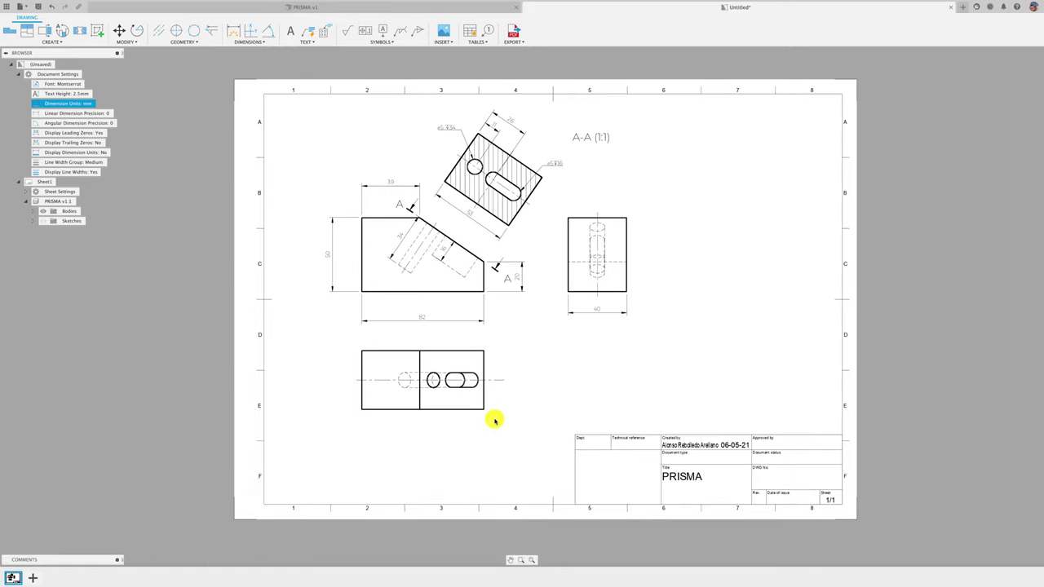
# Restore the accidentally deleted view, then shift the front view slightly lower on the sheet
pyautogui.press('Delete')
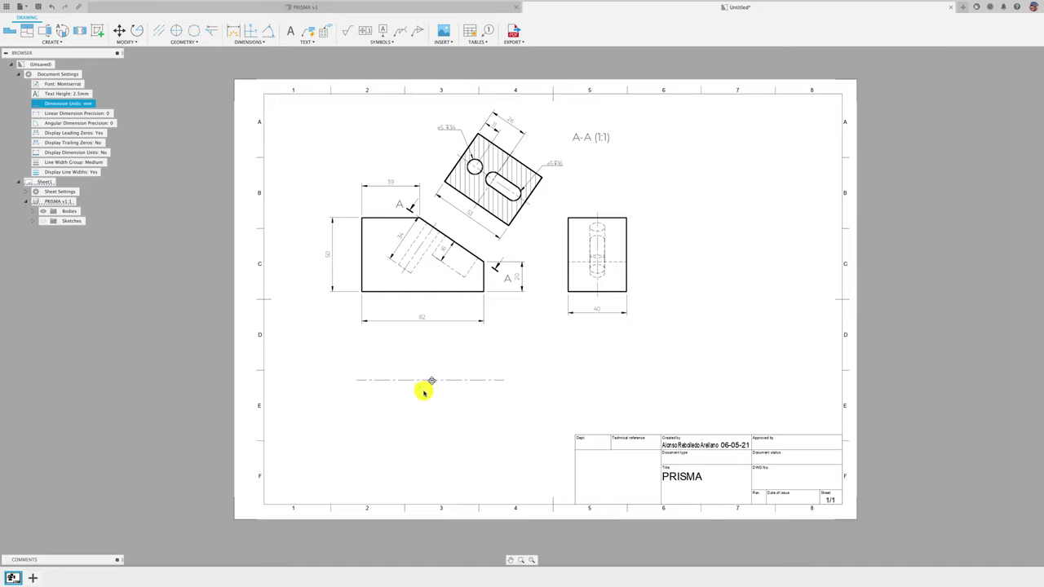
pyautogui.hotkey('ctrl', 'z')
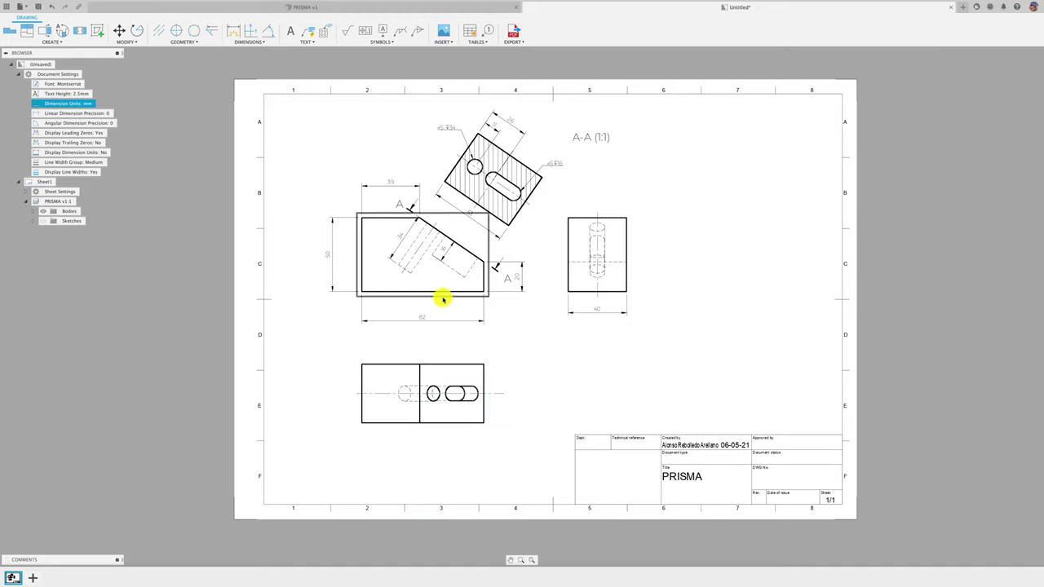
pyautogui.moveTo(419, 256); pyautogui.dragTo(420, 275)
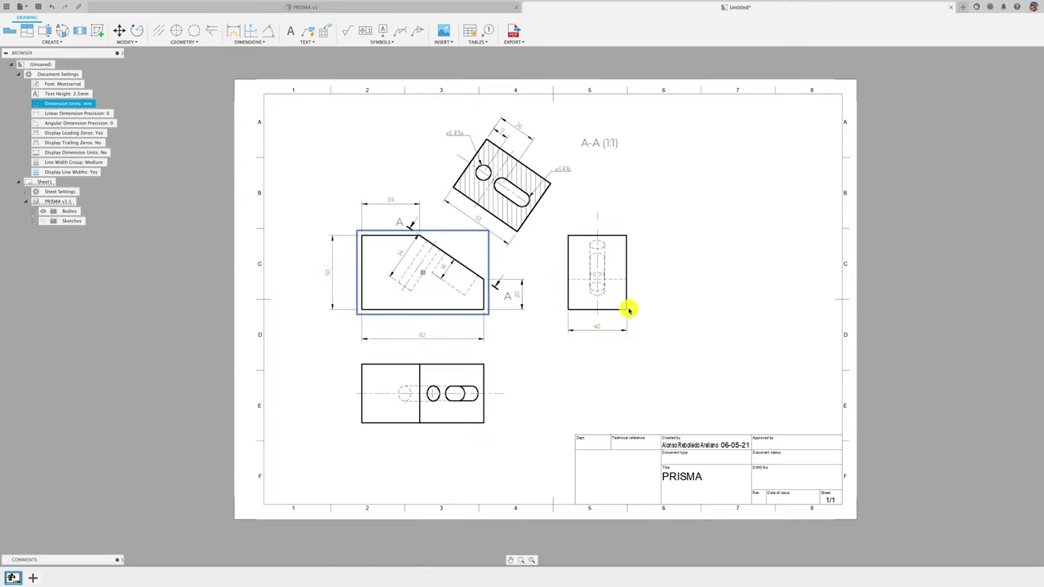
pyautogui.click(700, 320)
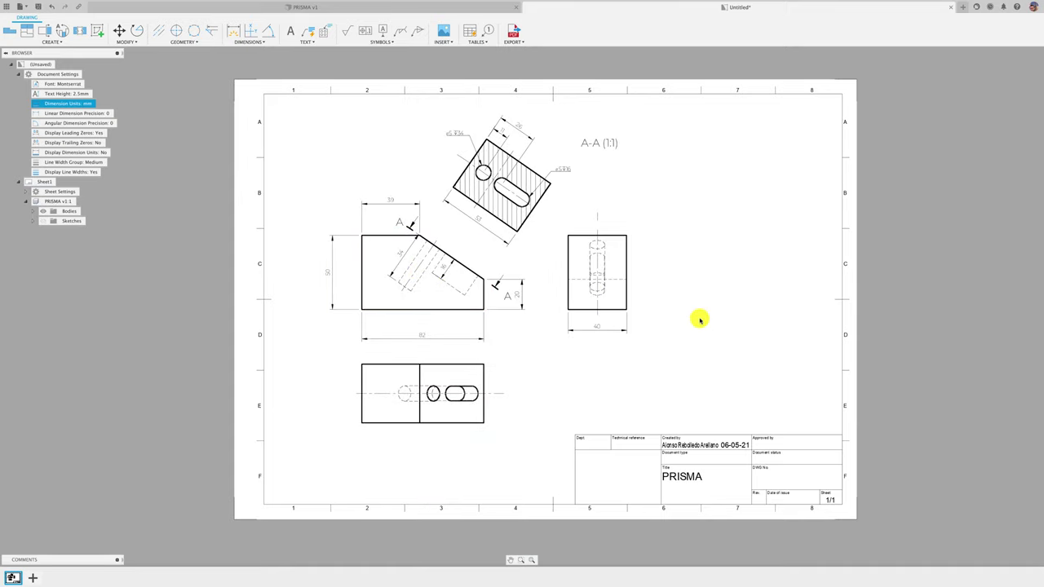
pyautogui.scroll(2, 522, 229)
pyautogui.scroll(2, 522, 230)
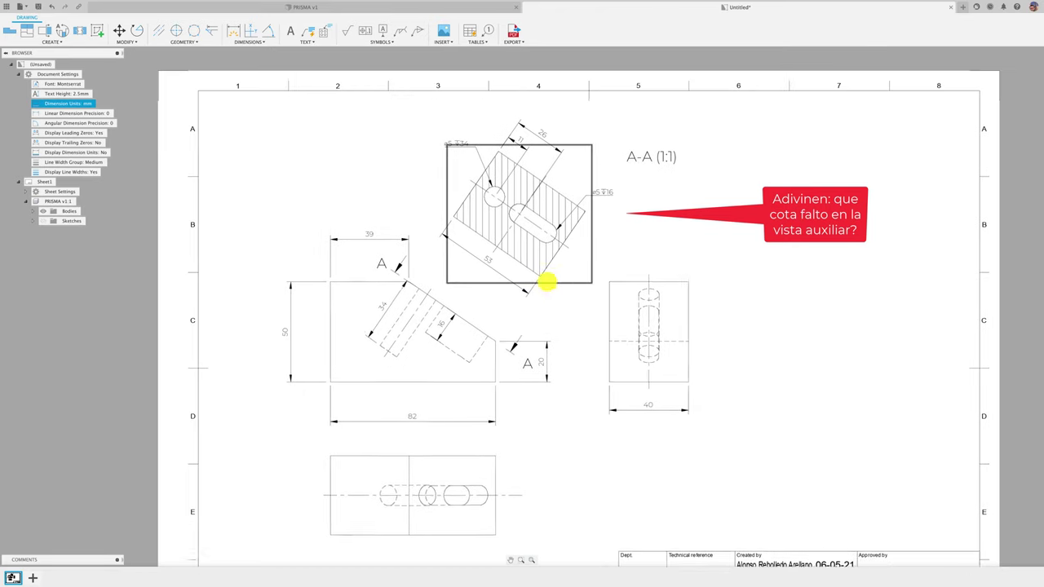
pyautogui.scroll(1, 547, 281)
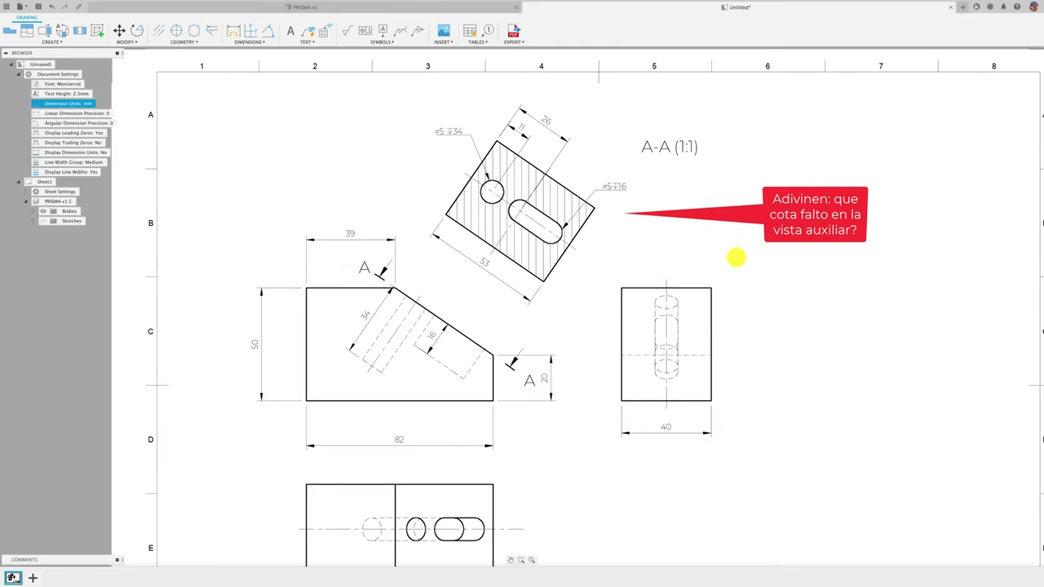
pyautogui.scroll(1, 736, 258)
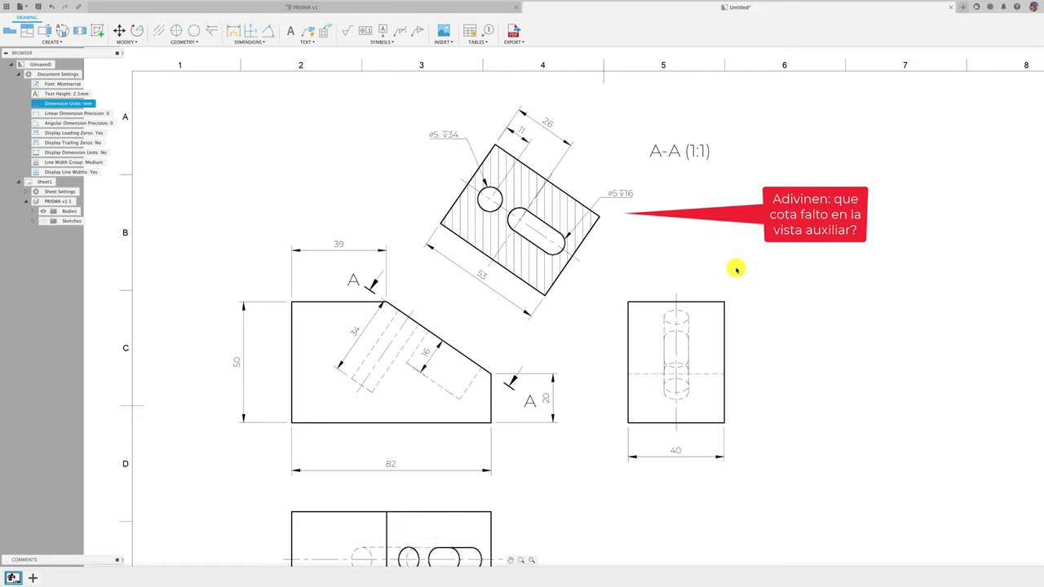
pyautogui.scroll(1, 749, 269)
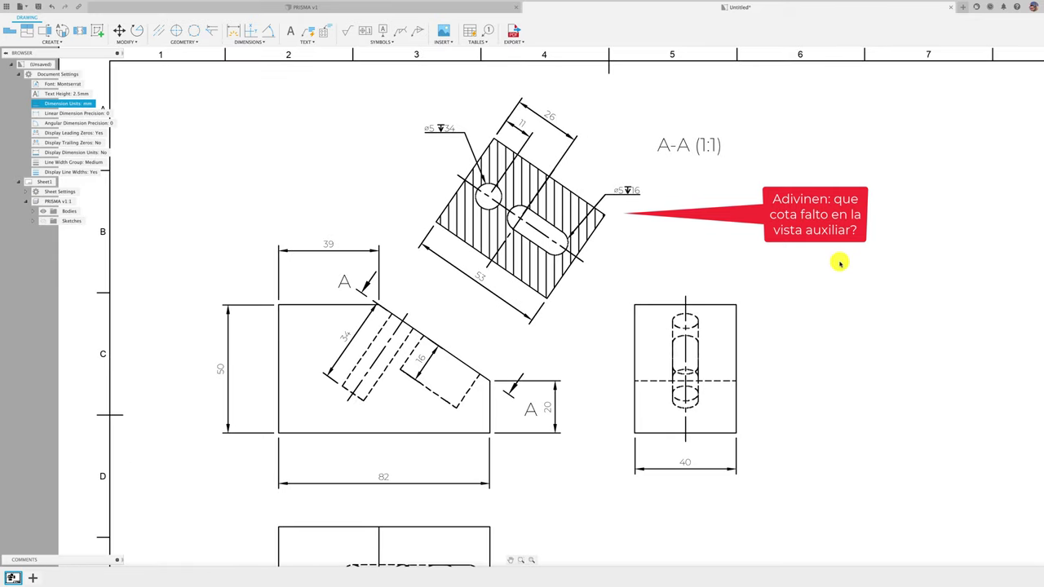
pyautogui.scroll(-1, 840, 264)
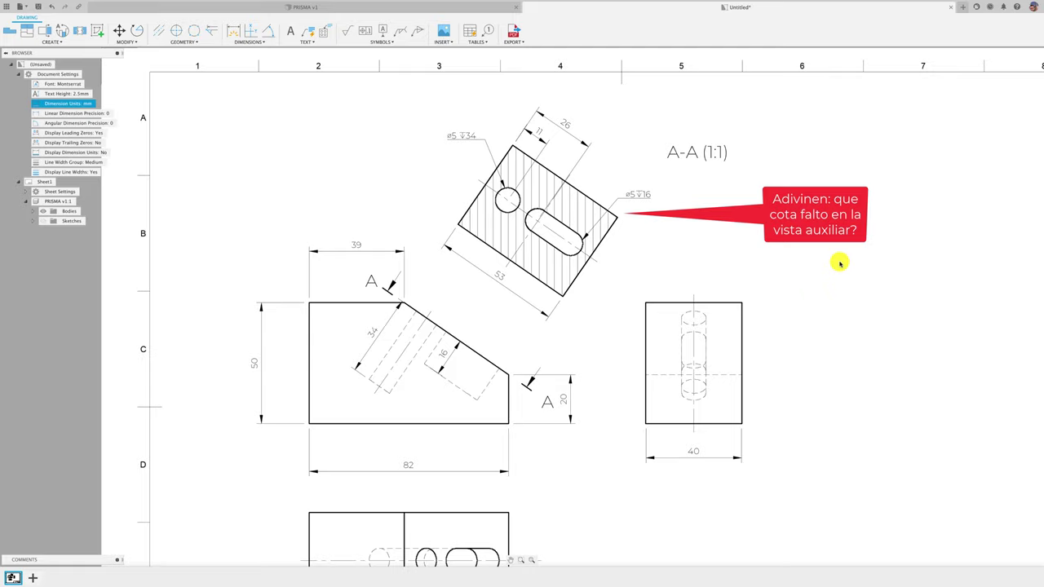